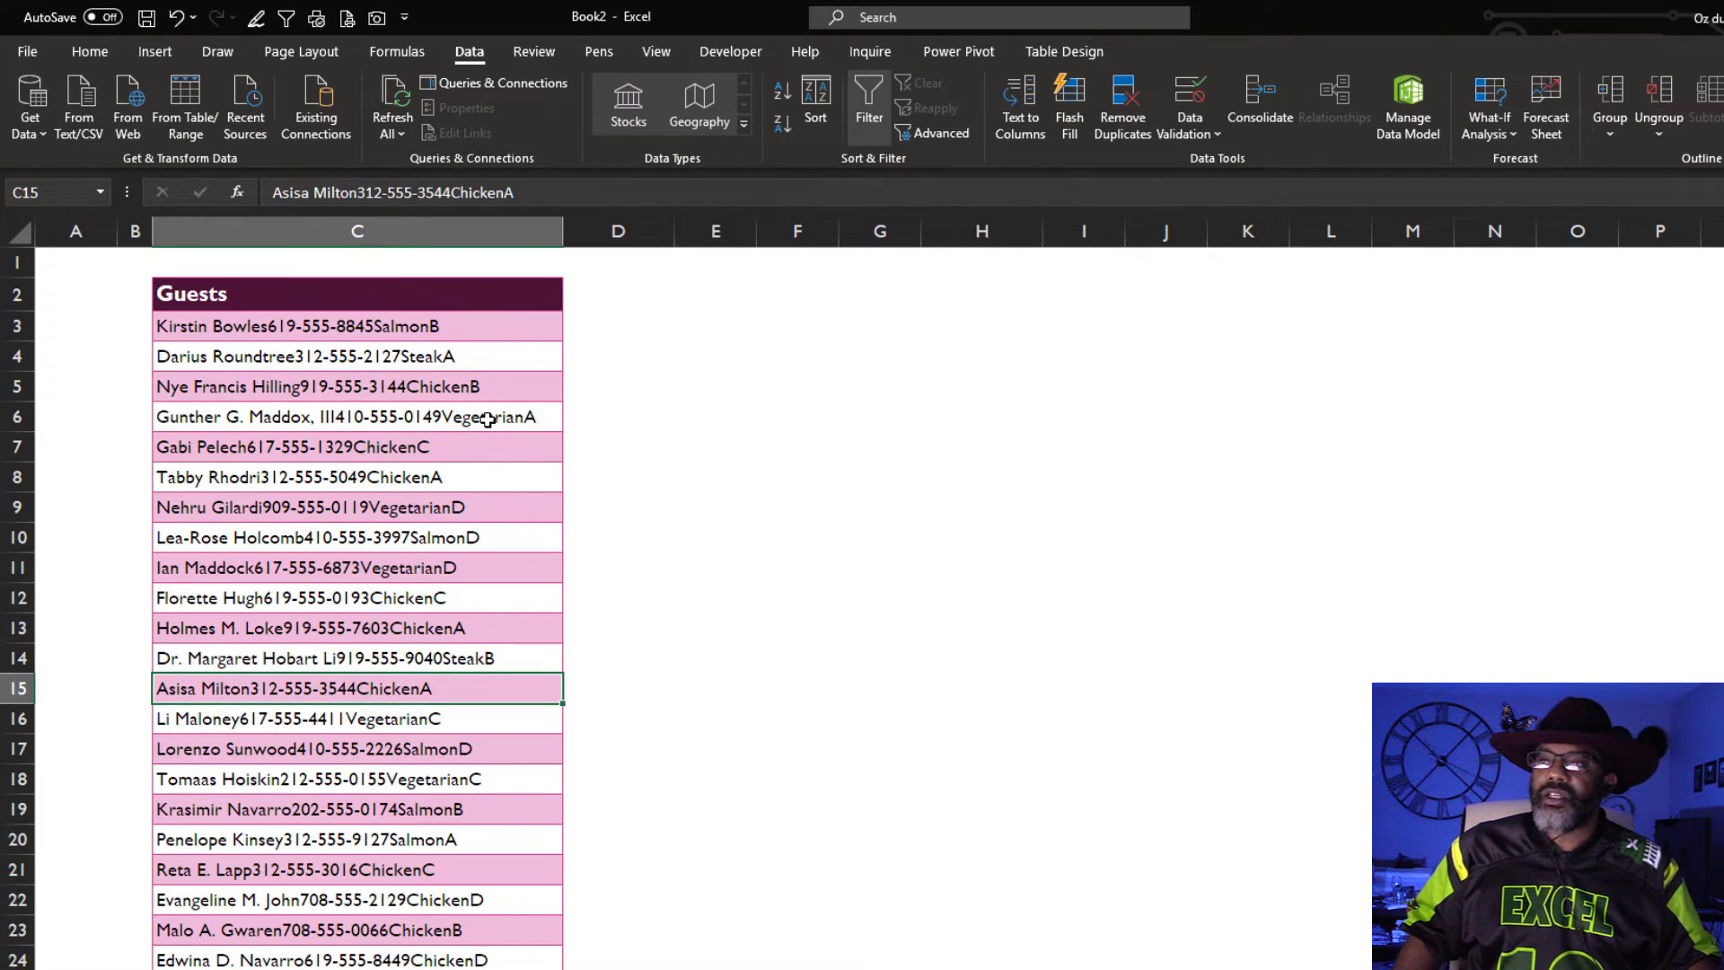
Load the Guests table into the Power Query Editor as query Table1.
click(487, 420)
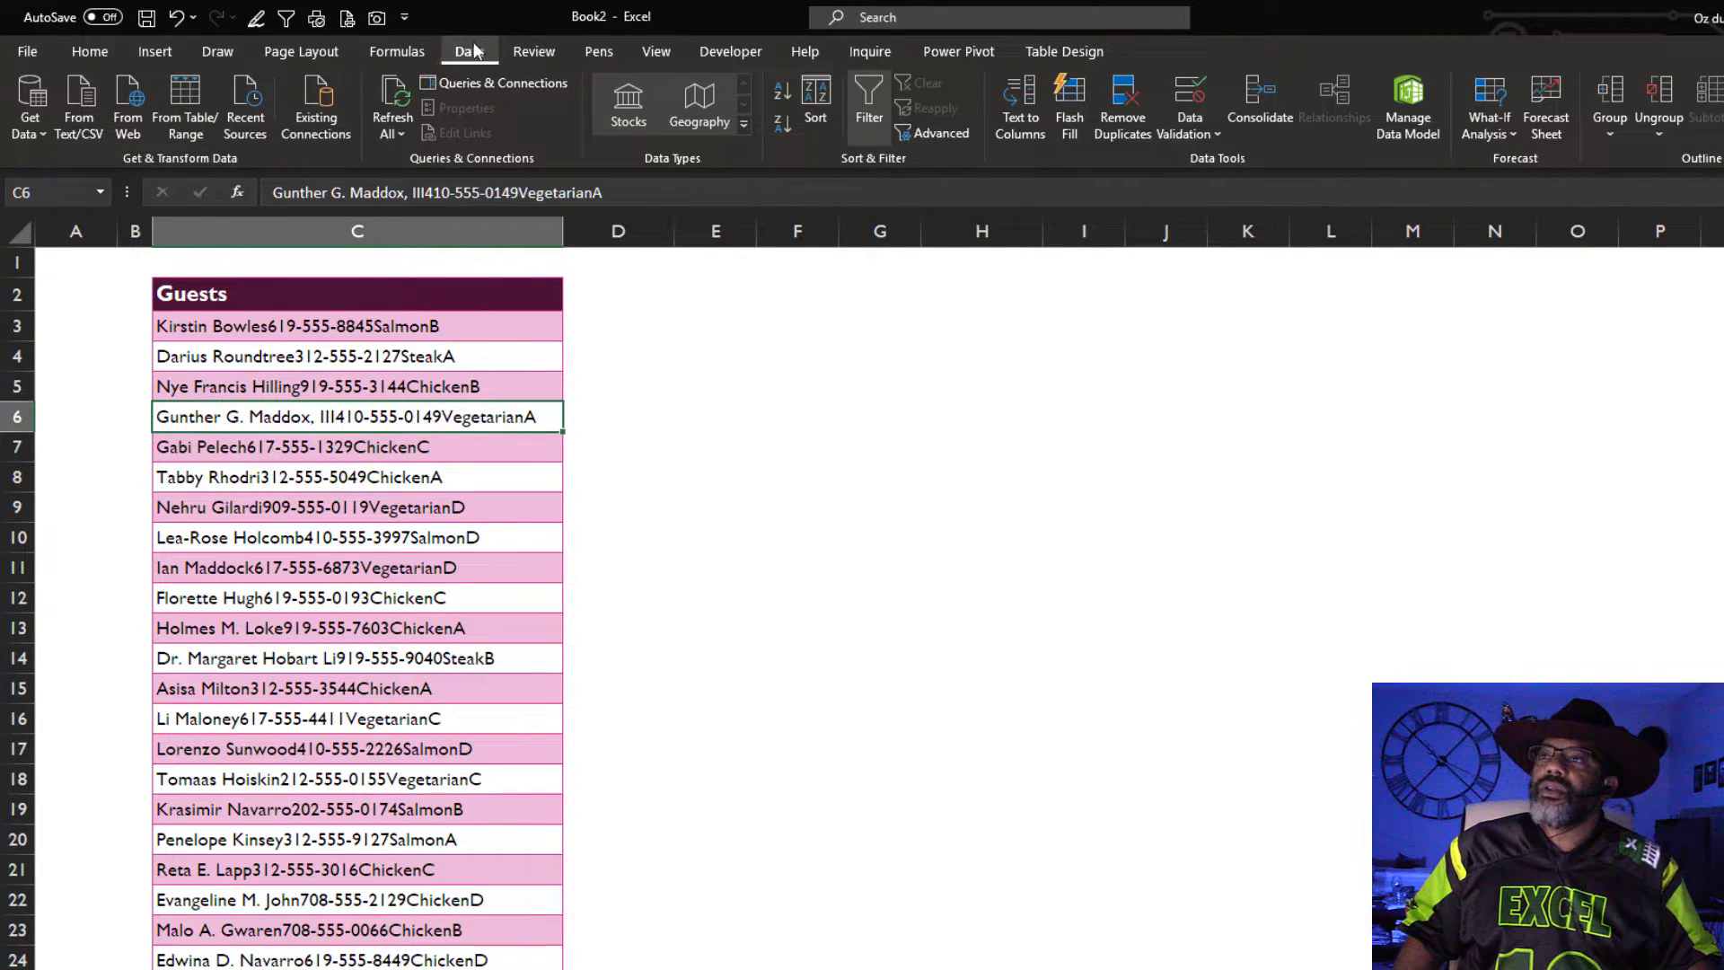
click(190, 92)
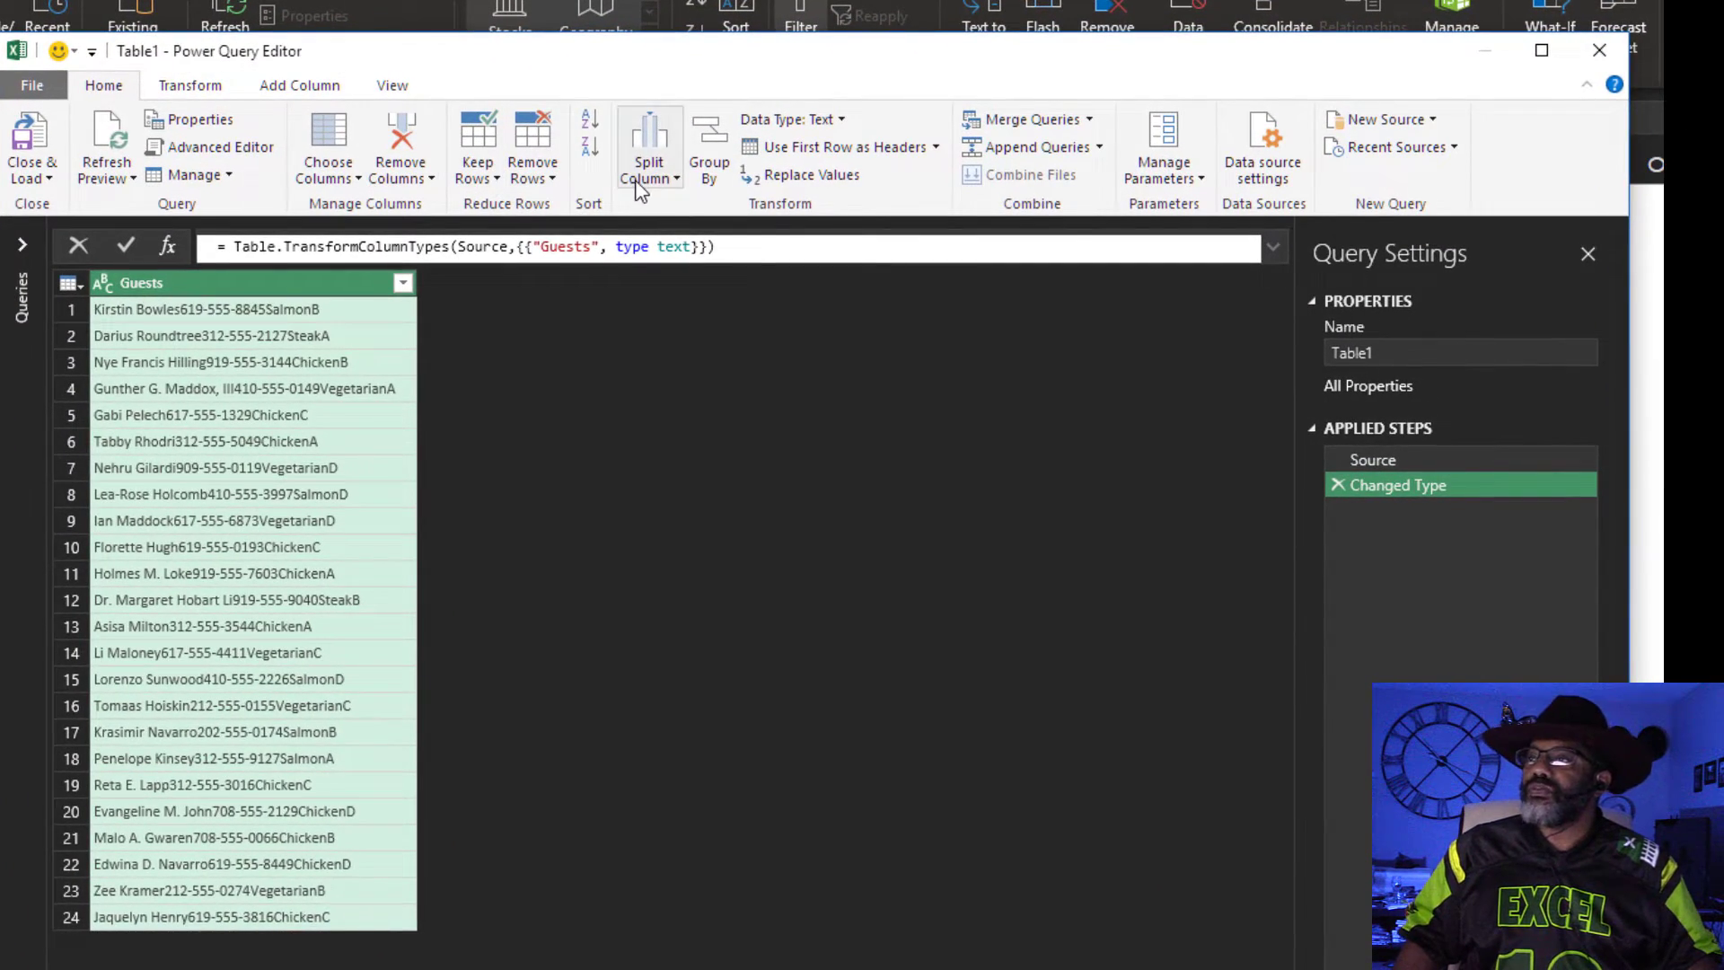
click(648, 171)
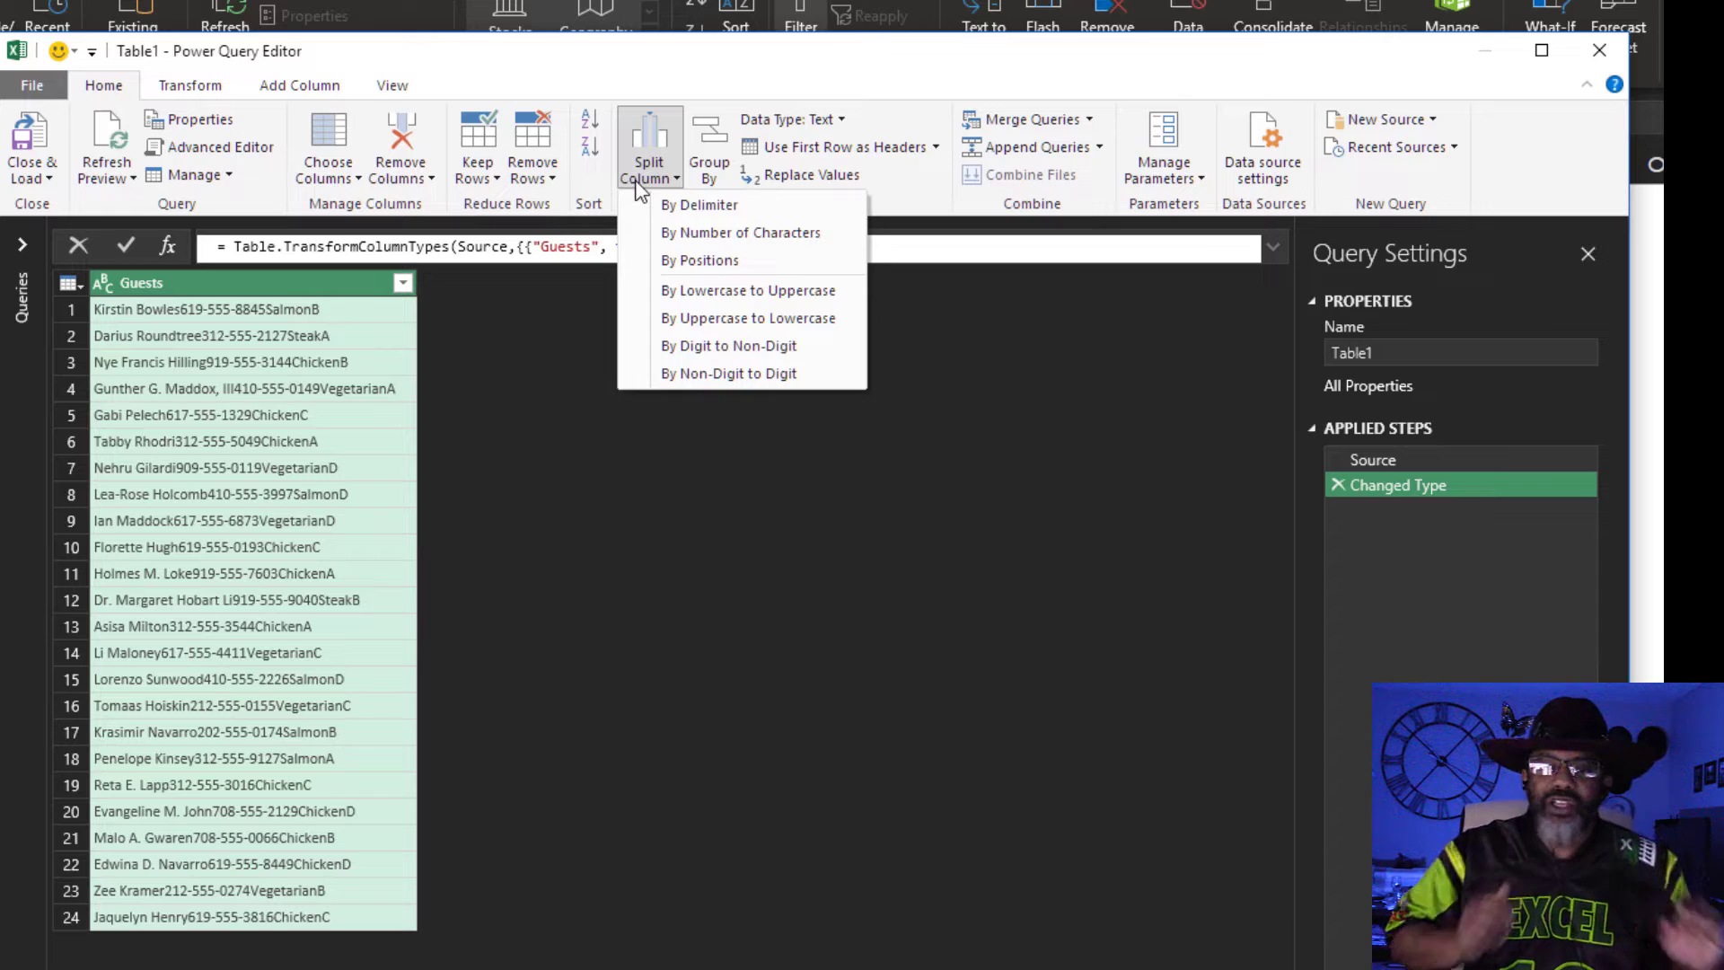
Split the Guests column by non-digit to digit into columns Guests.1 through Guests.4.
click(687, 377)
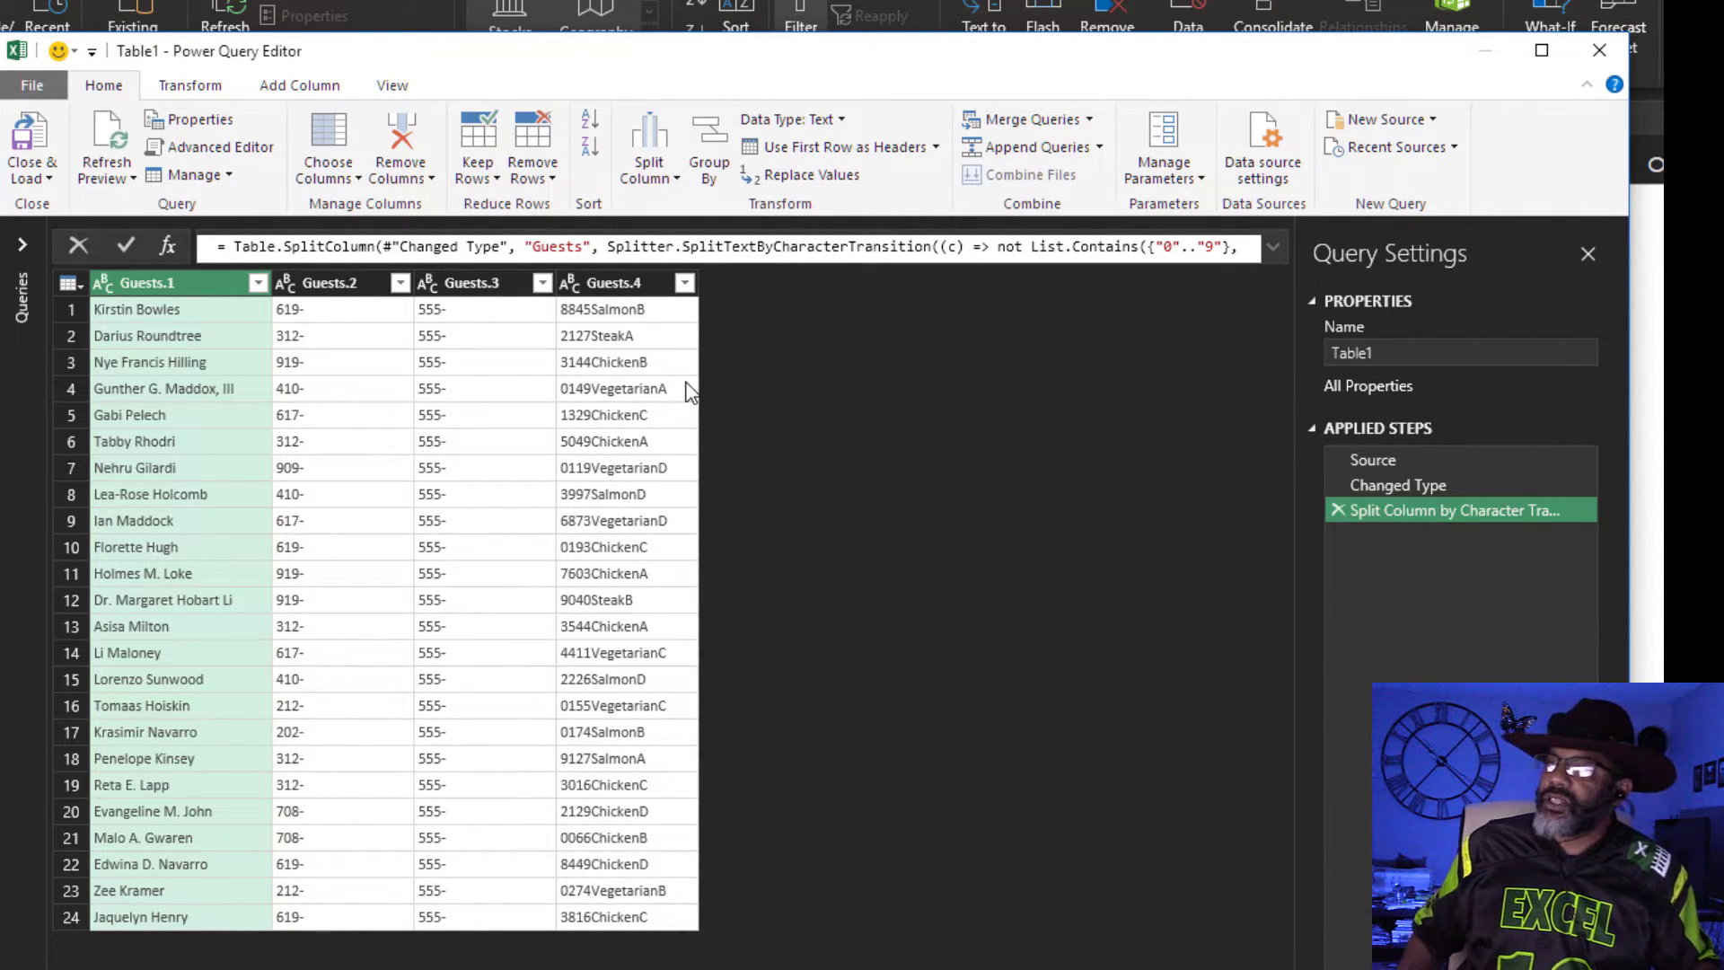
click(634, 286)
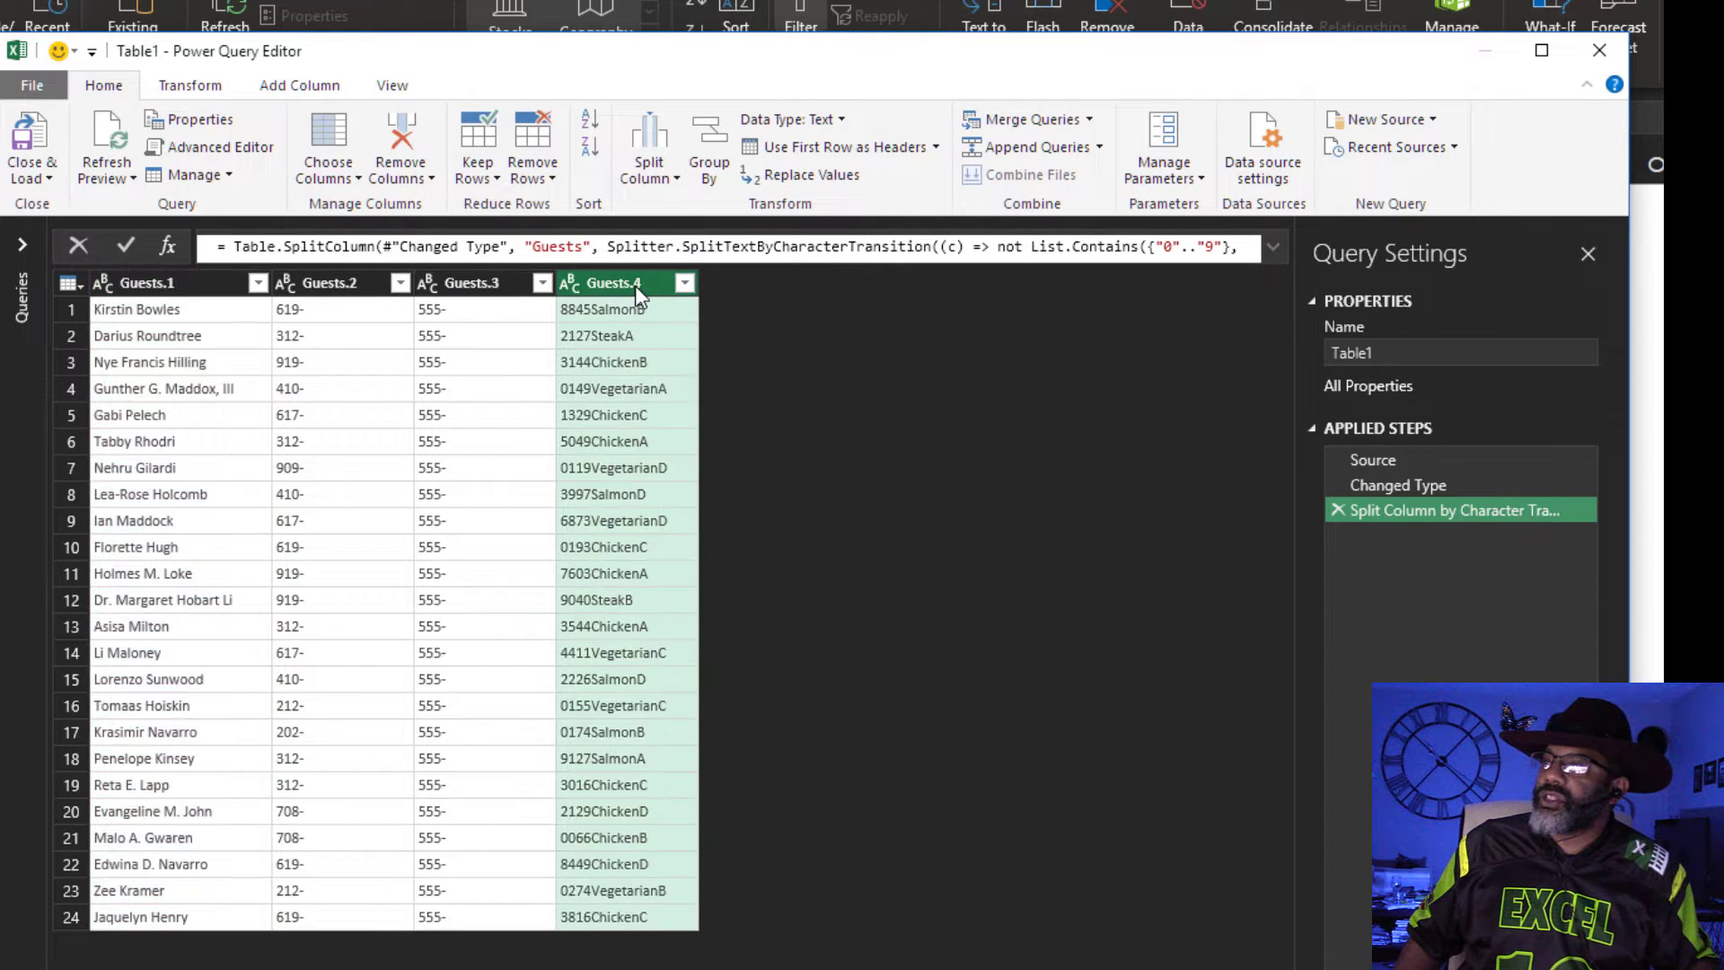
click(649, 178)
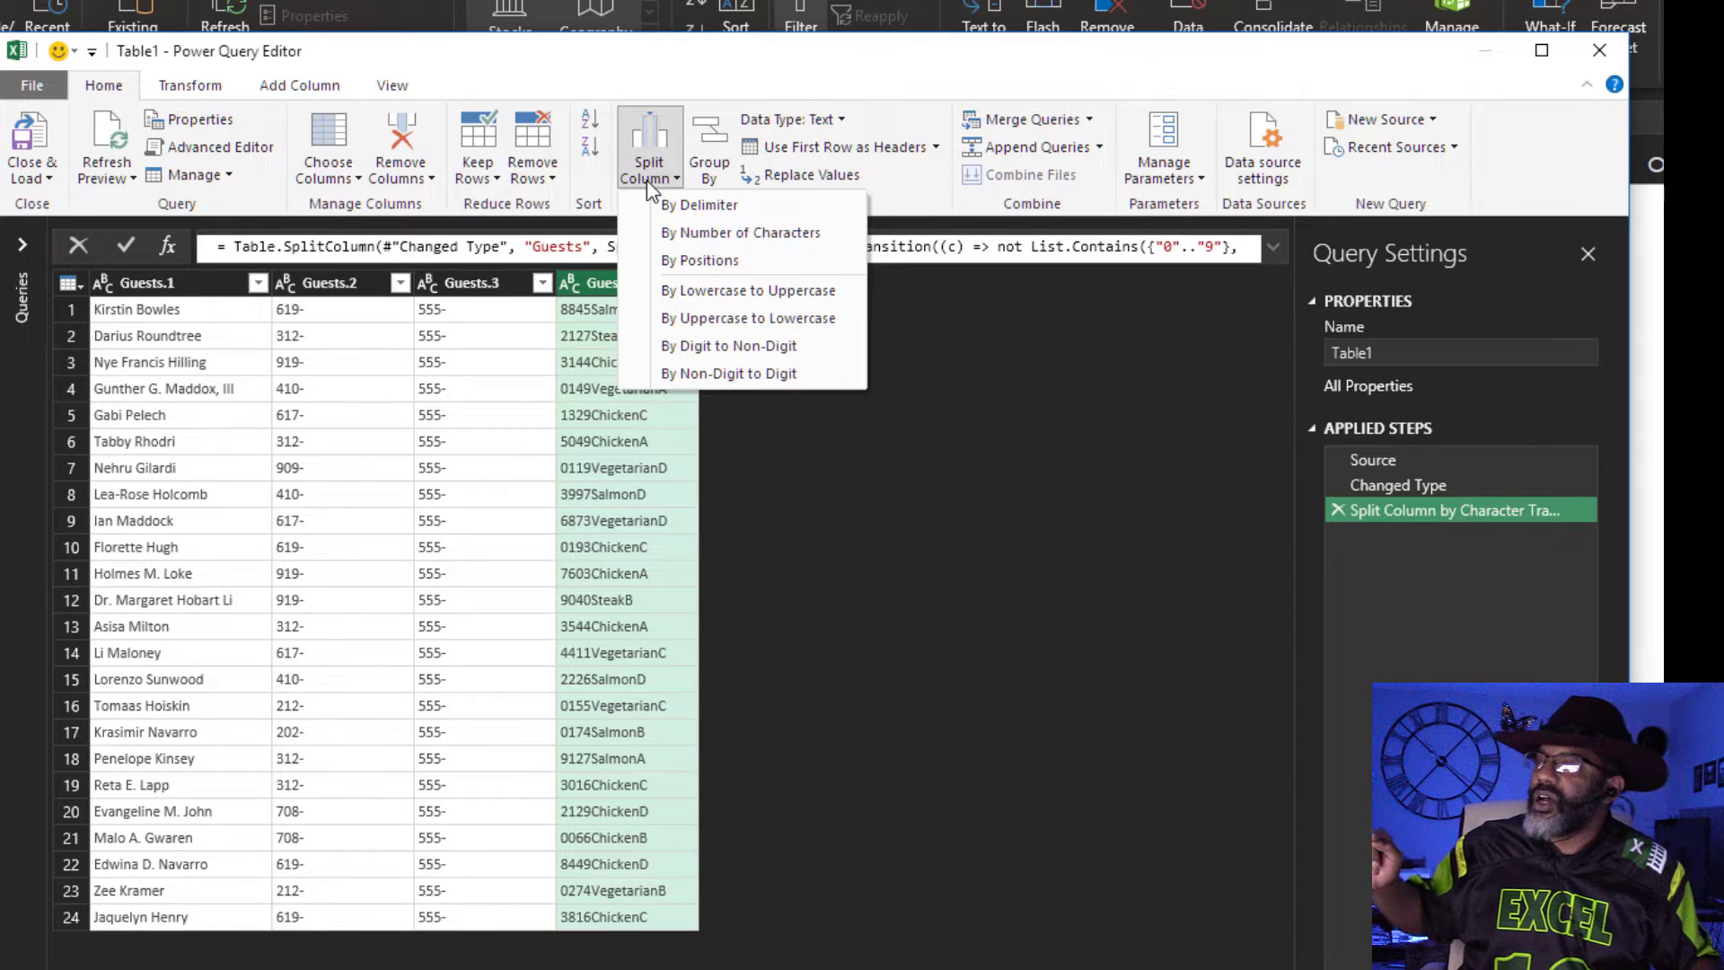
Split Guests.4 by lowercase-to-uppercase, then Guests.4.1 by digit-to-non-digit, isolating table letter, meal and digits.
click(693, 291)
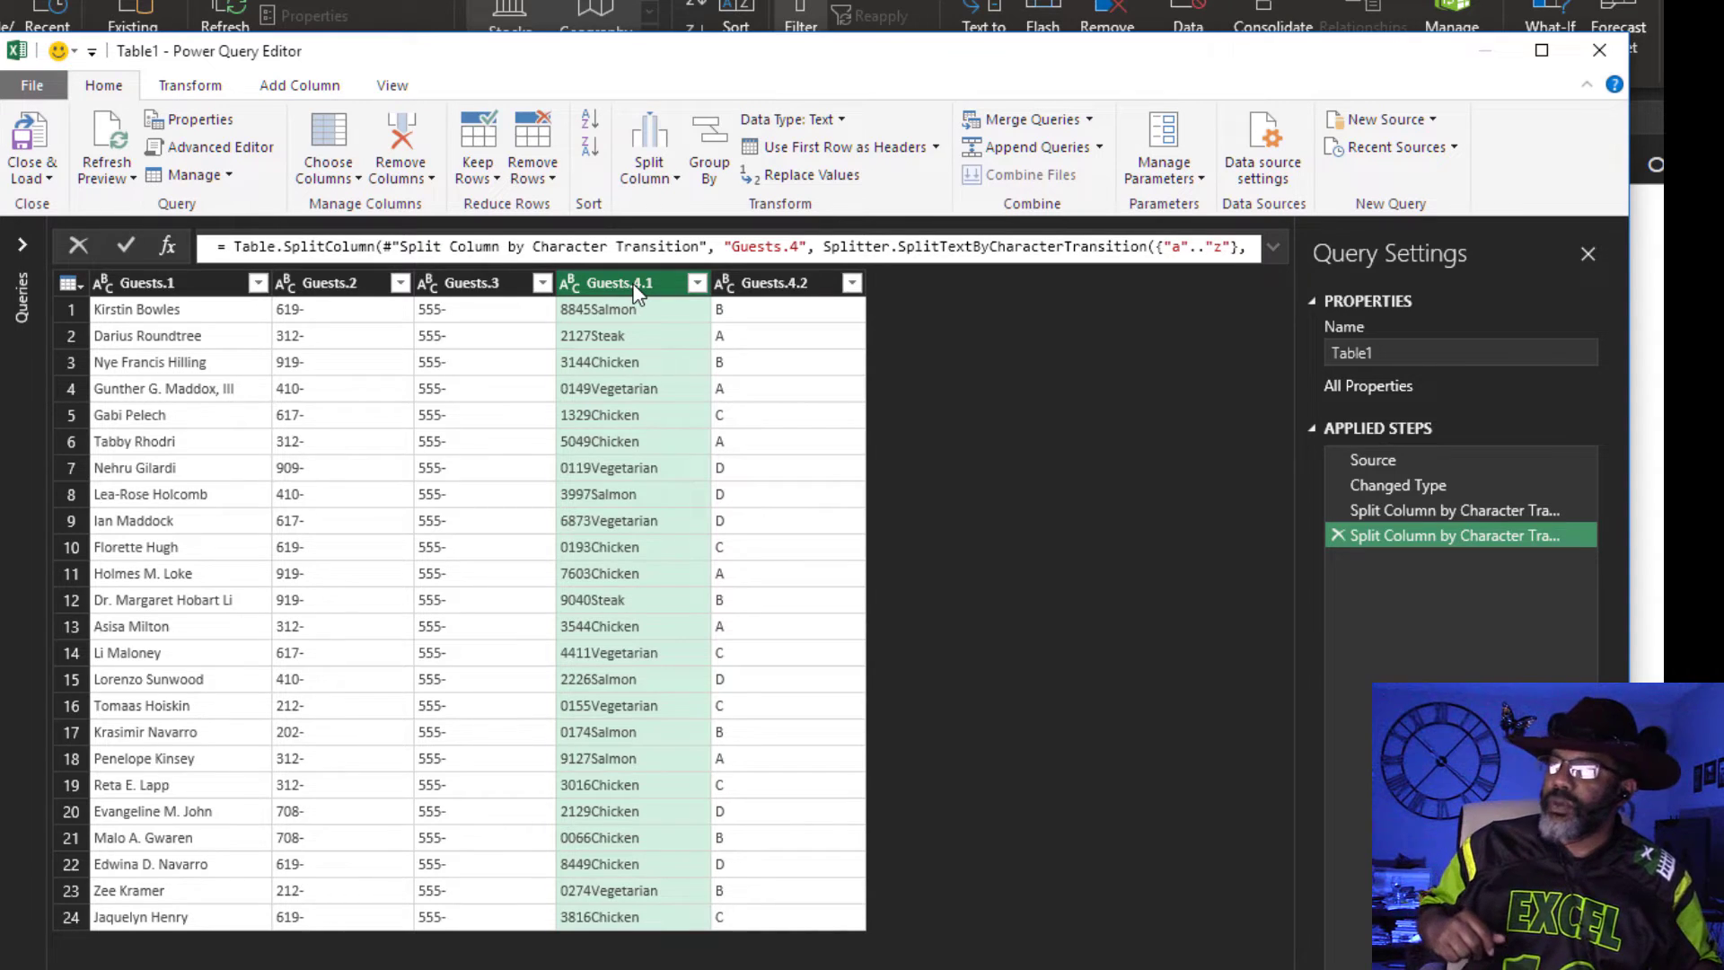
click(643, 175)
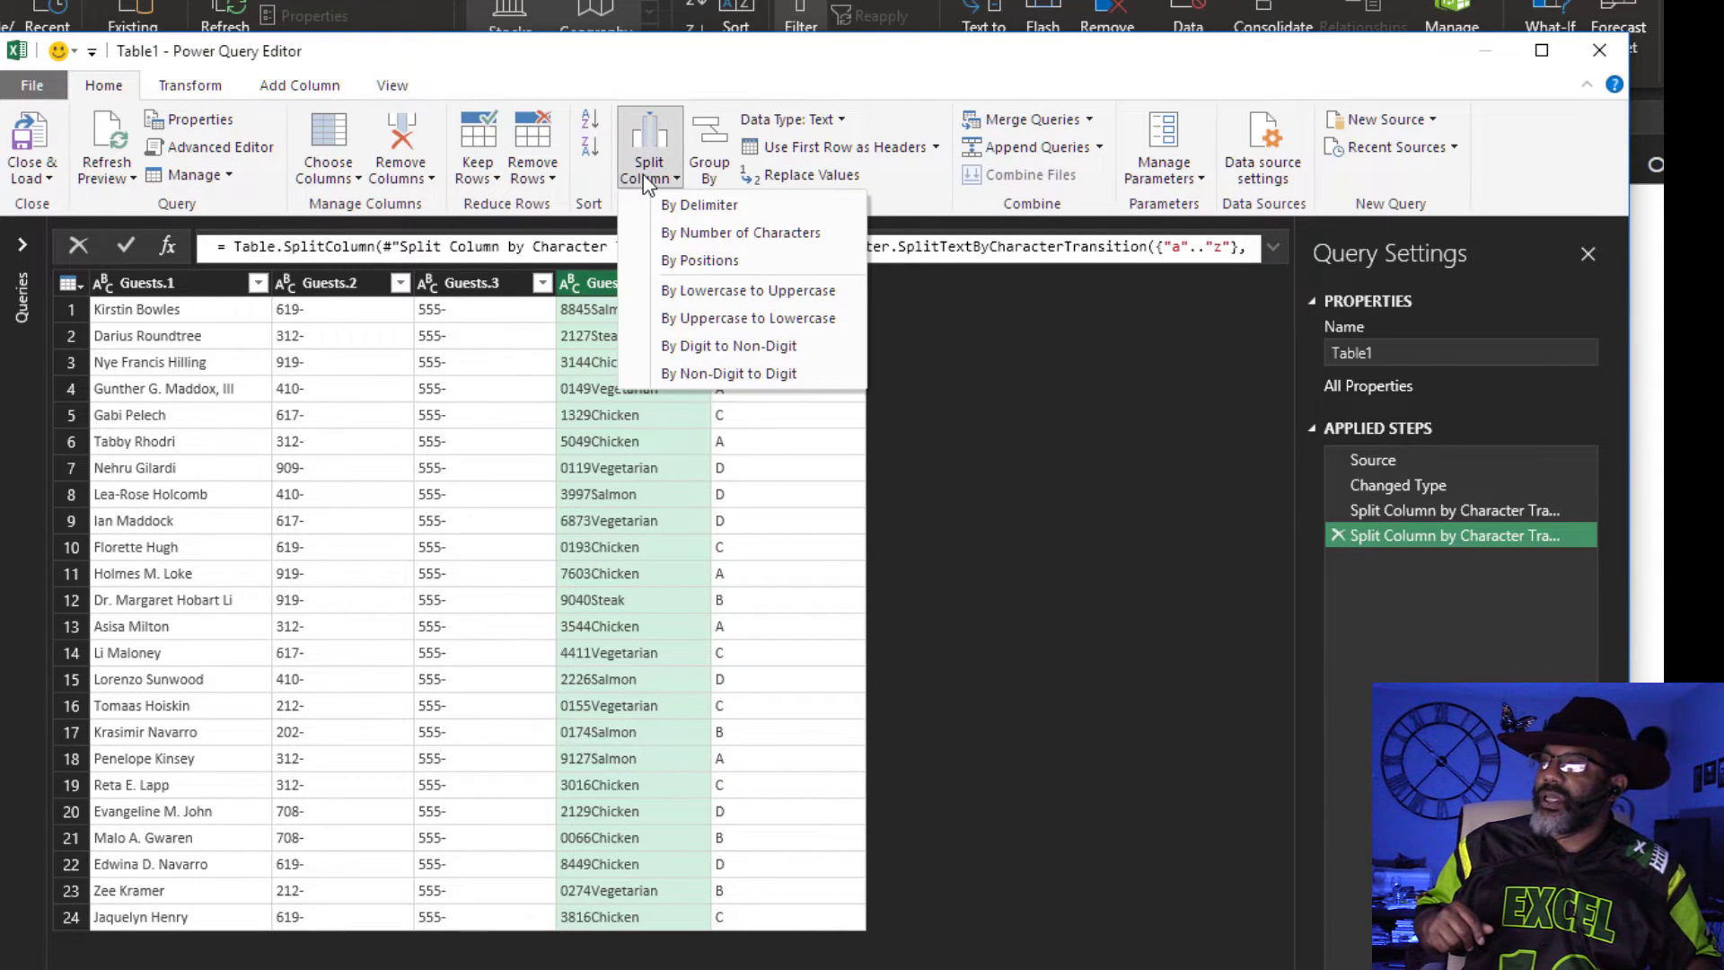
click(699, 350)
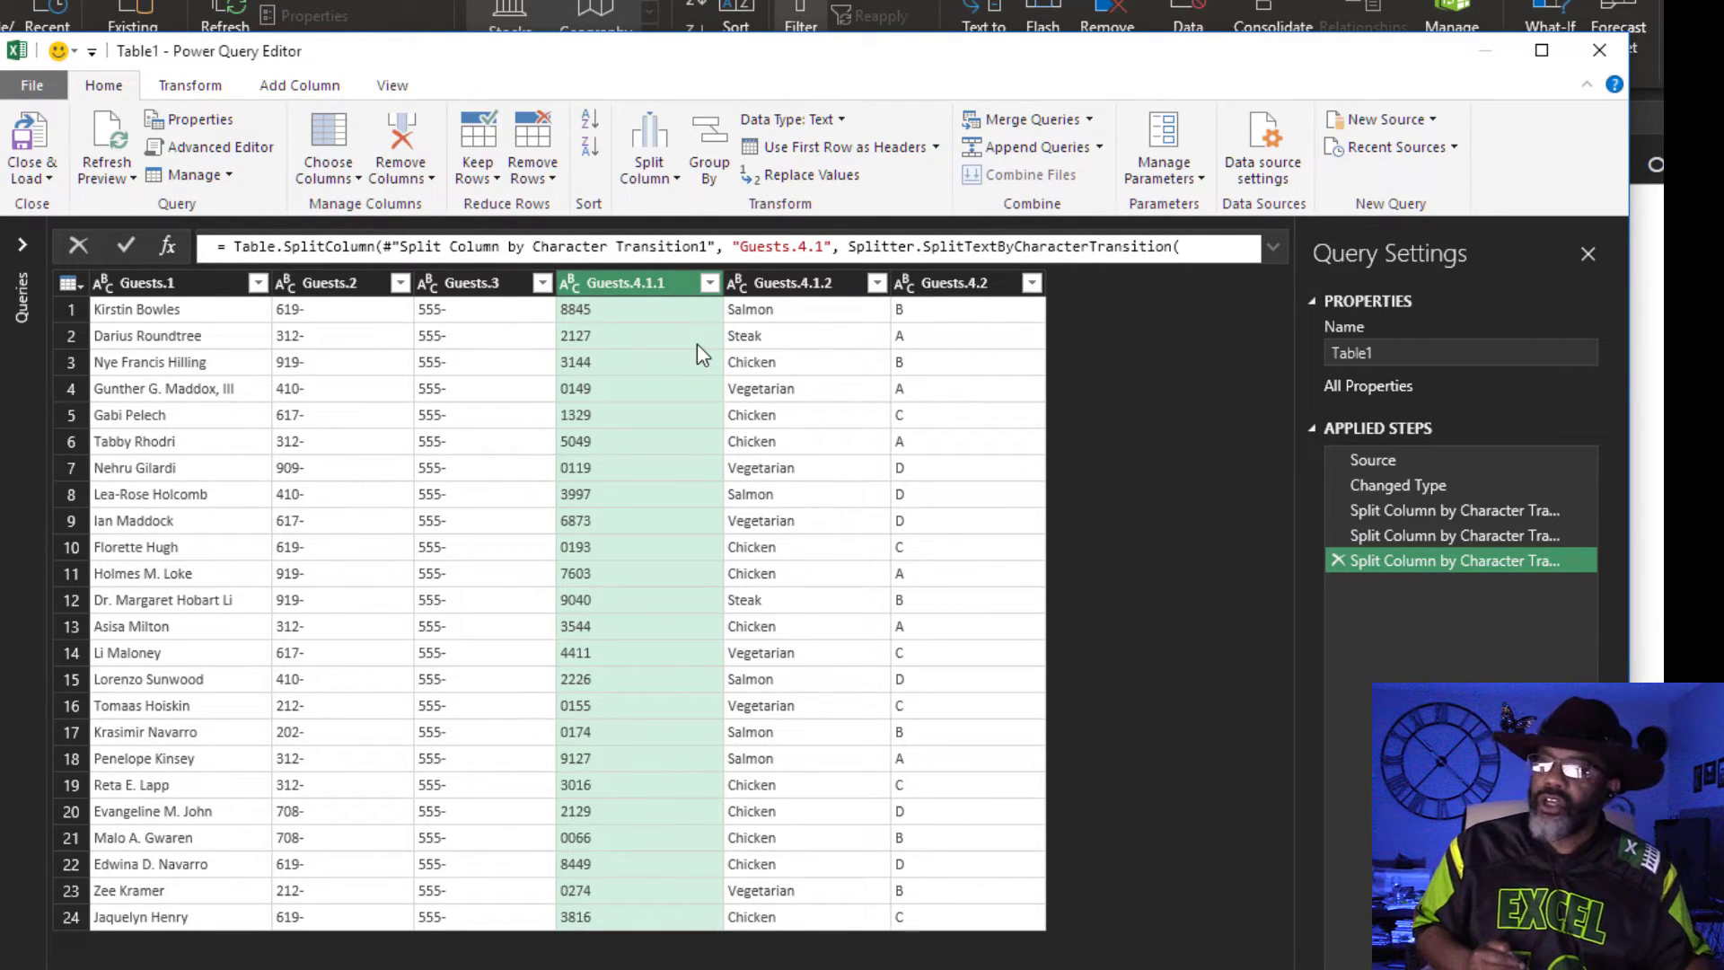
click(329, 284)
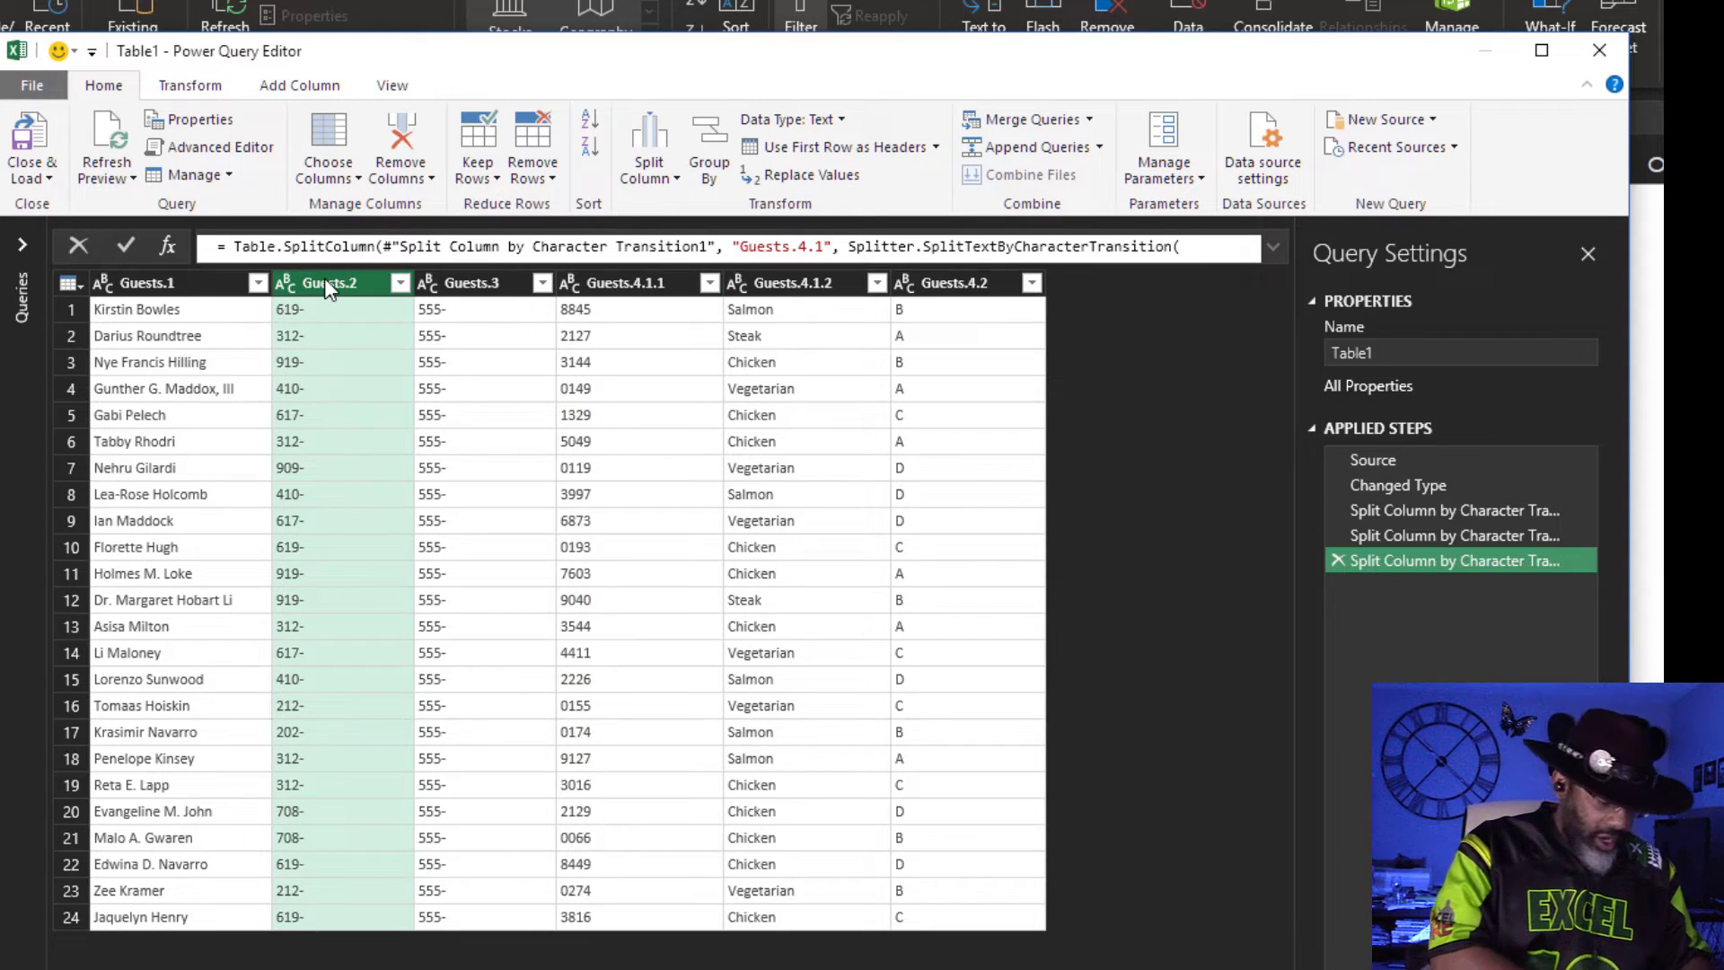
Merge Guests.2, Guests.3 and Guests.4.1.1 with no separator into a new column named Phone.
shift+click(493, 280)
shift+click(588, 285)
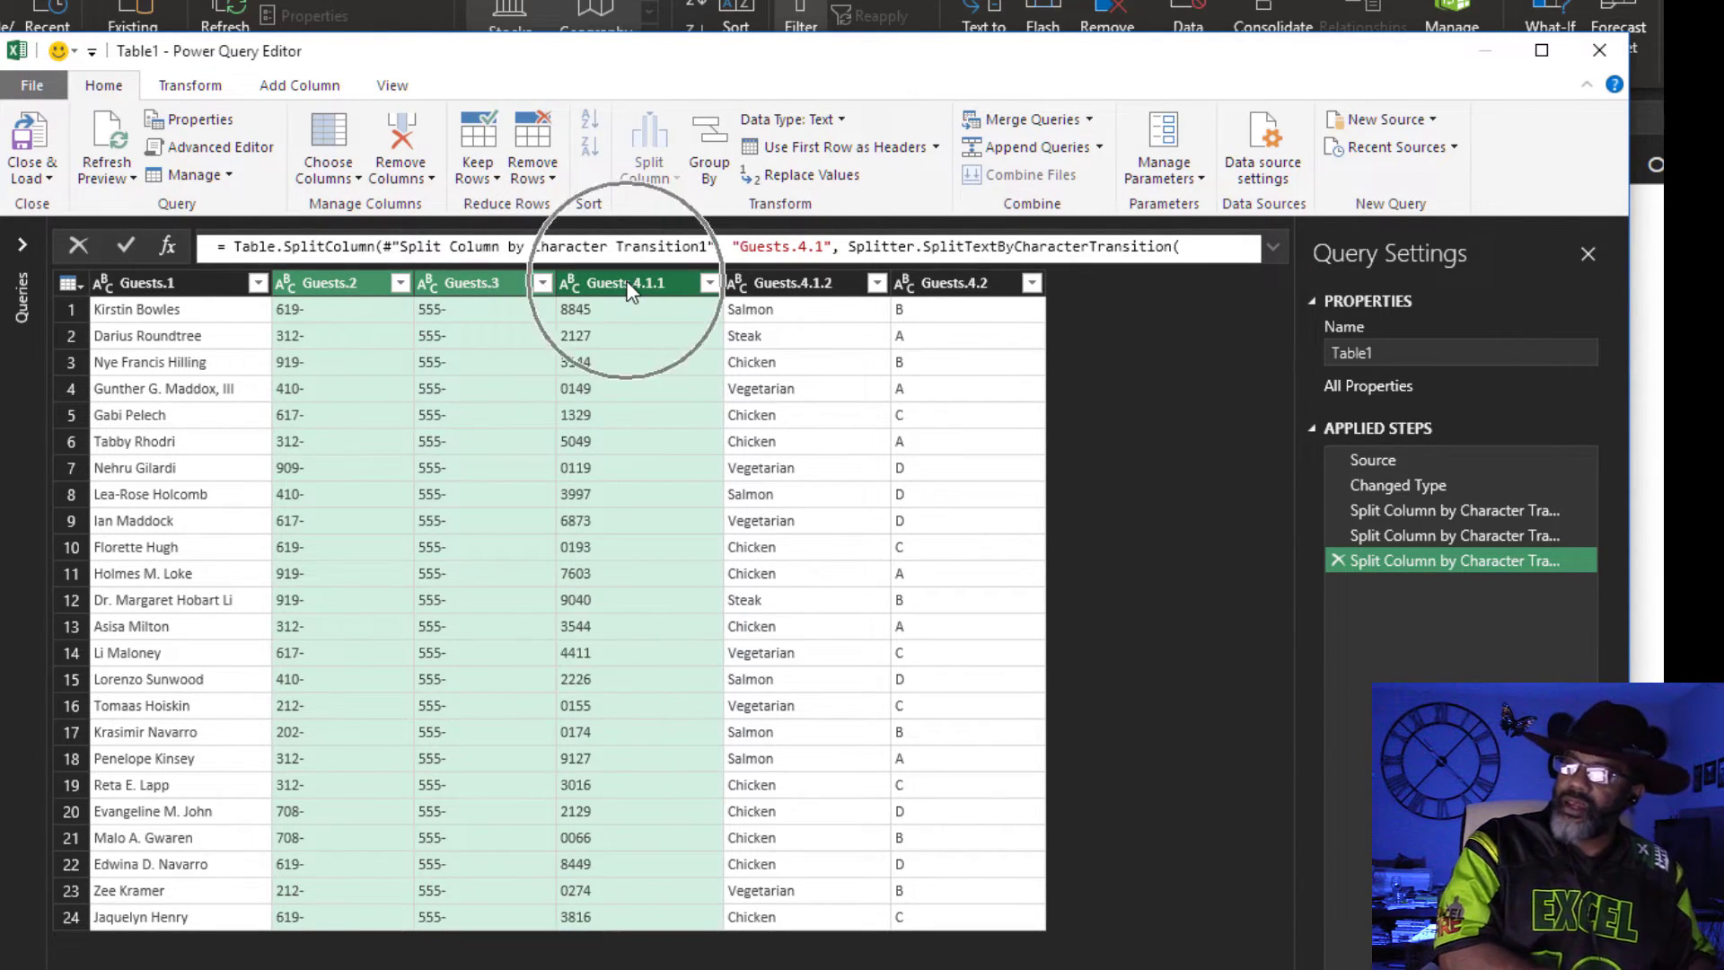
click(315, 81)
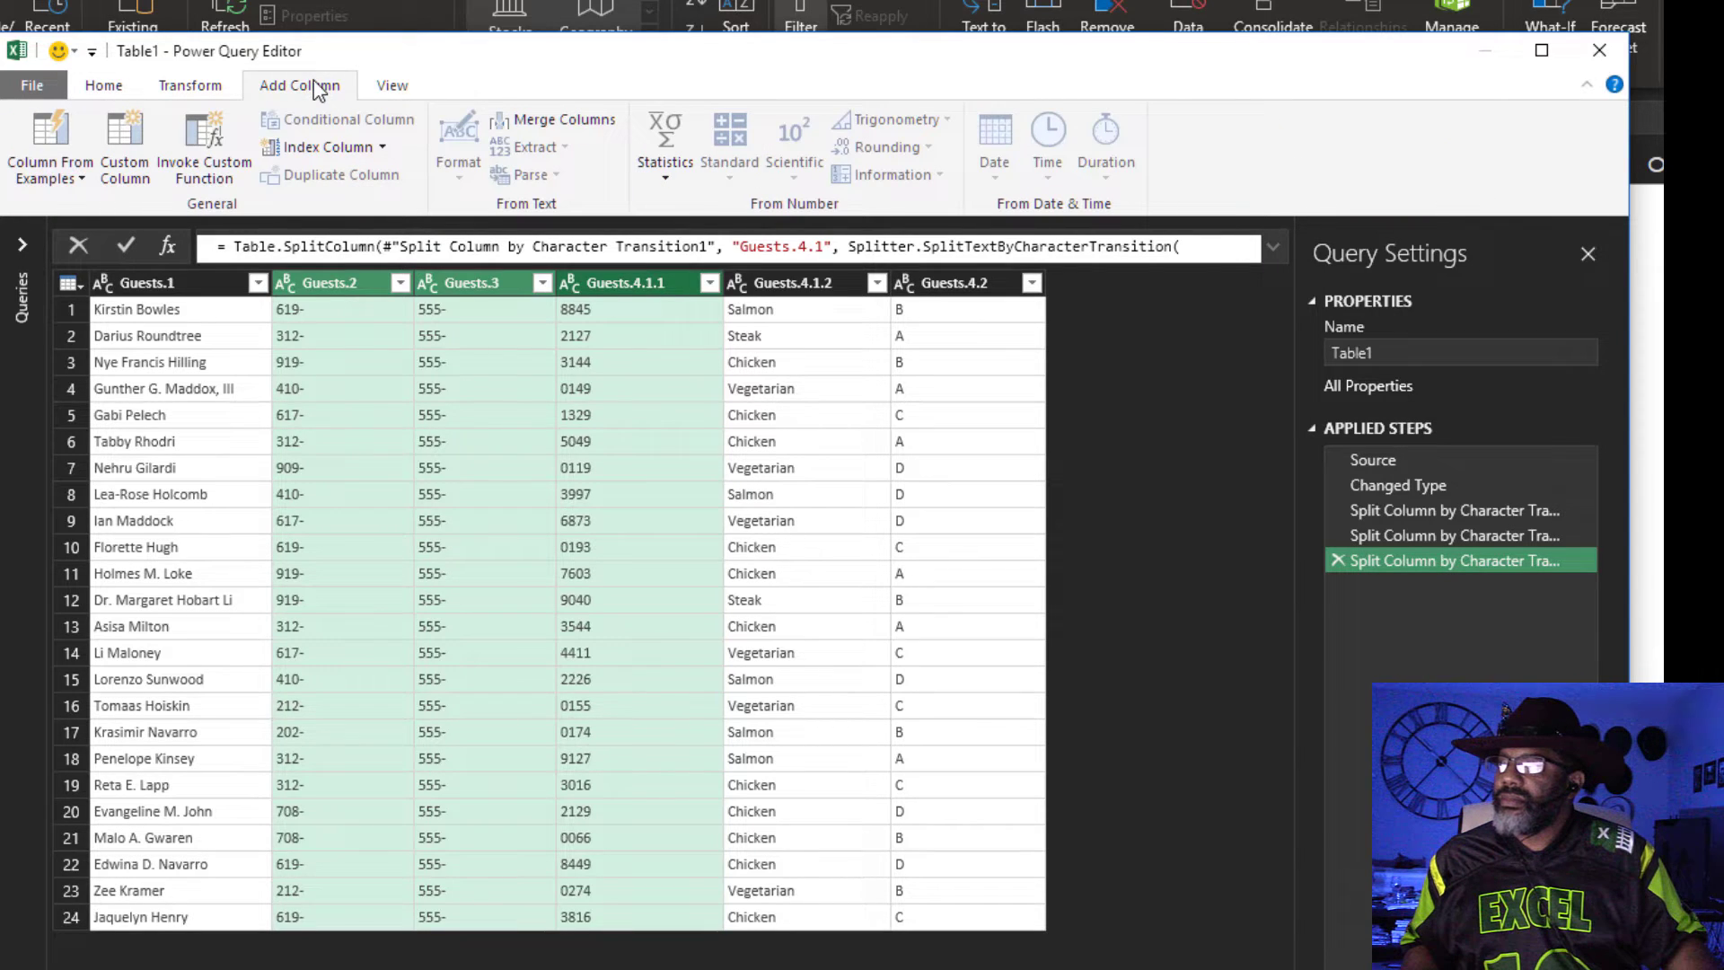
click(520, 121)
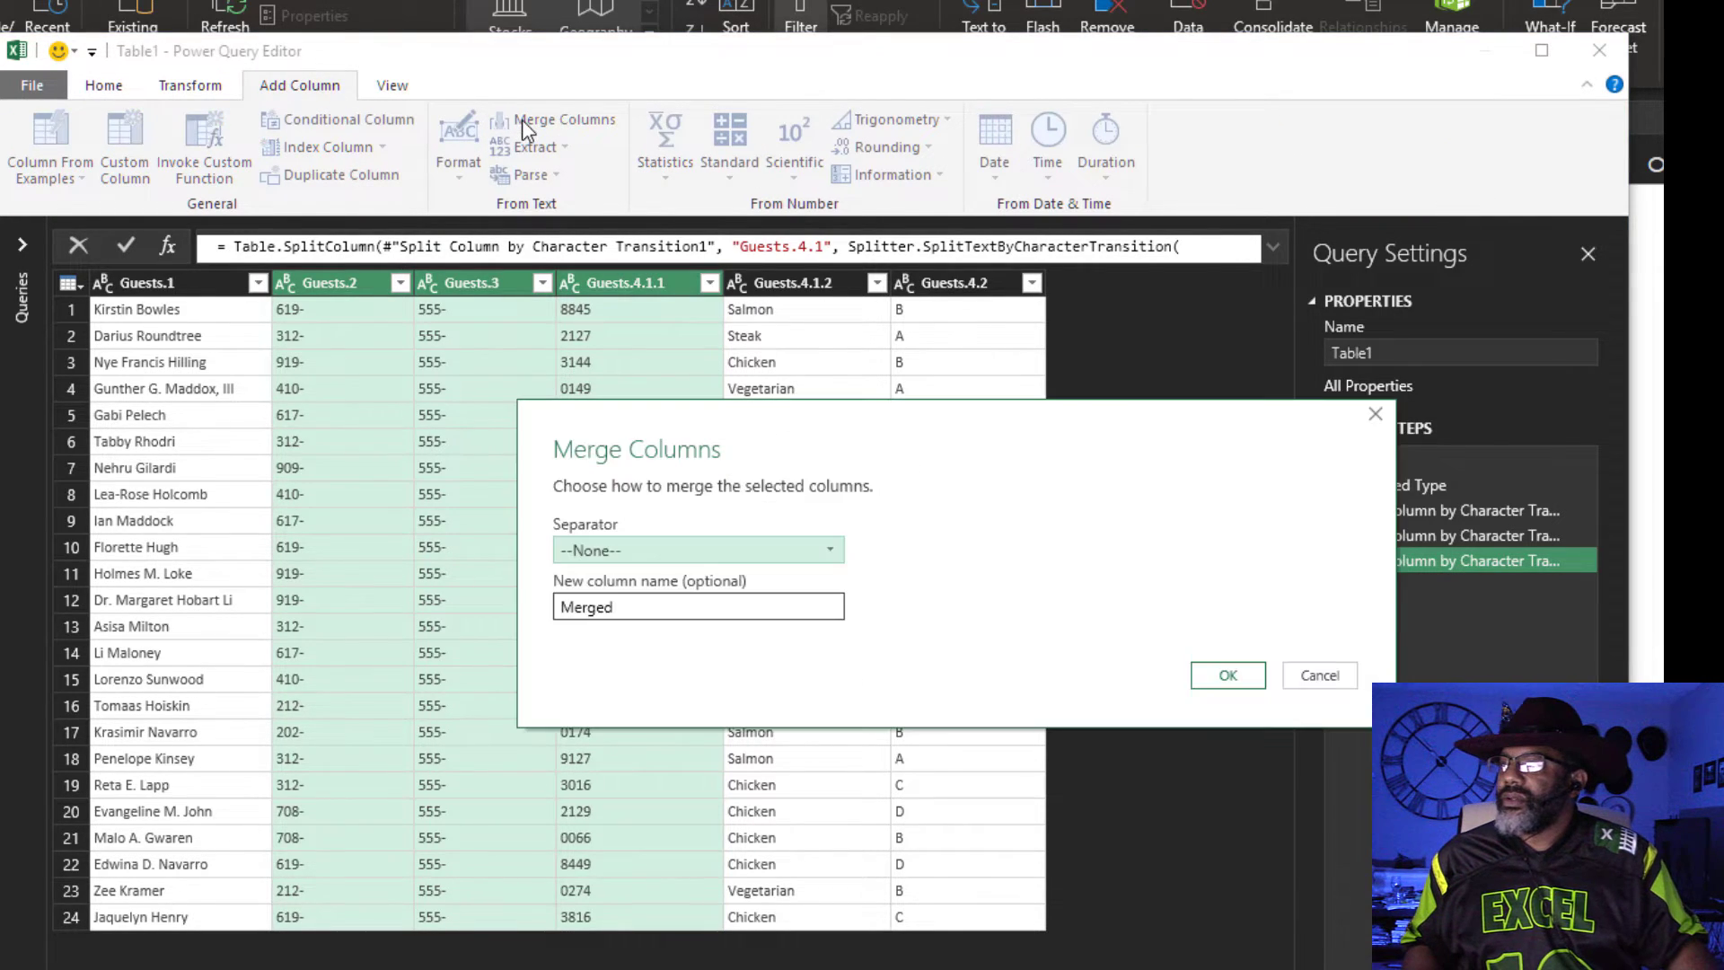
click(1209, 677)
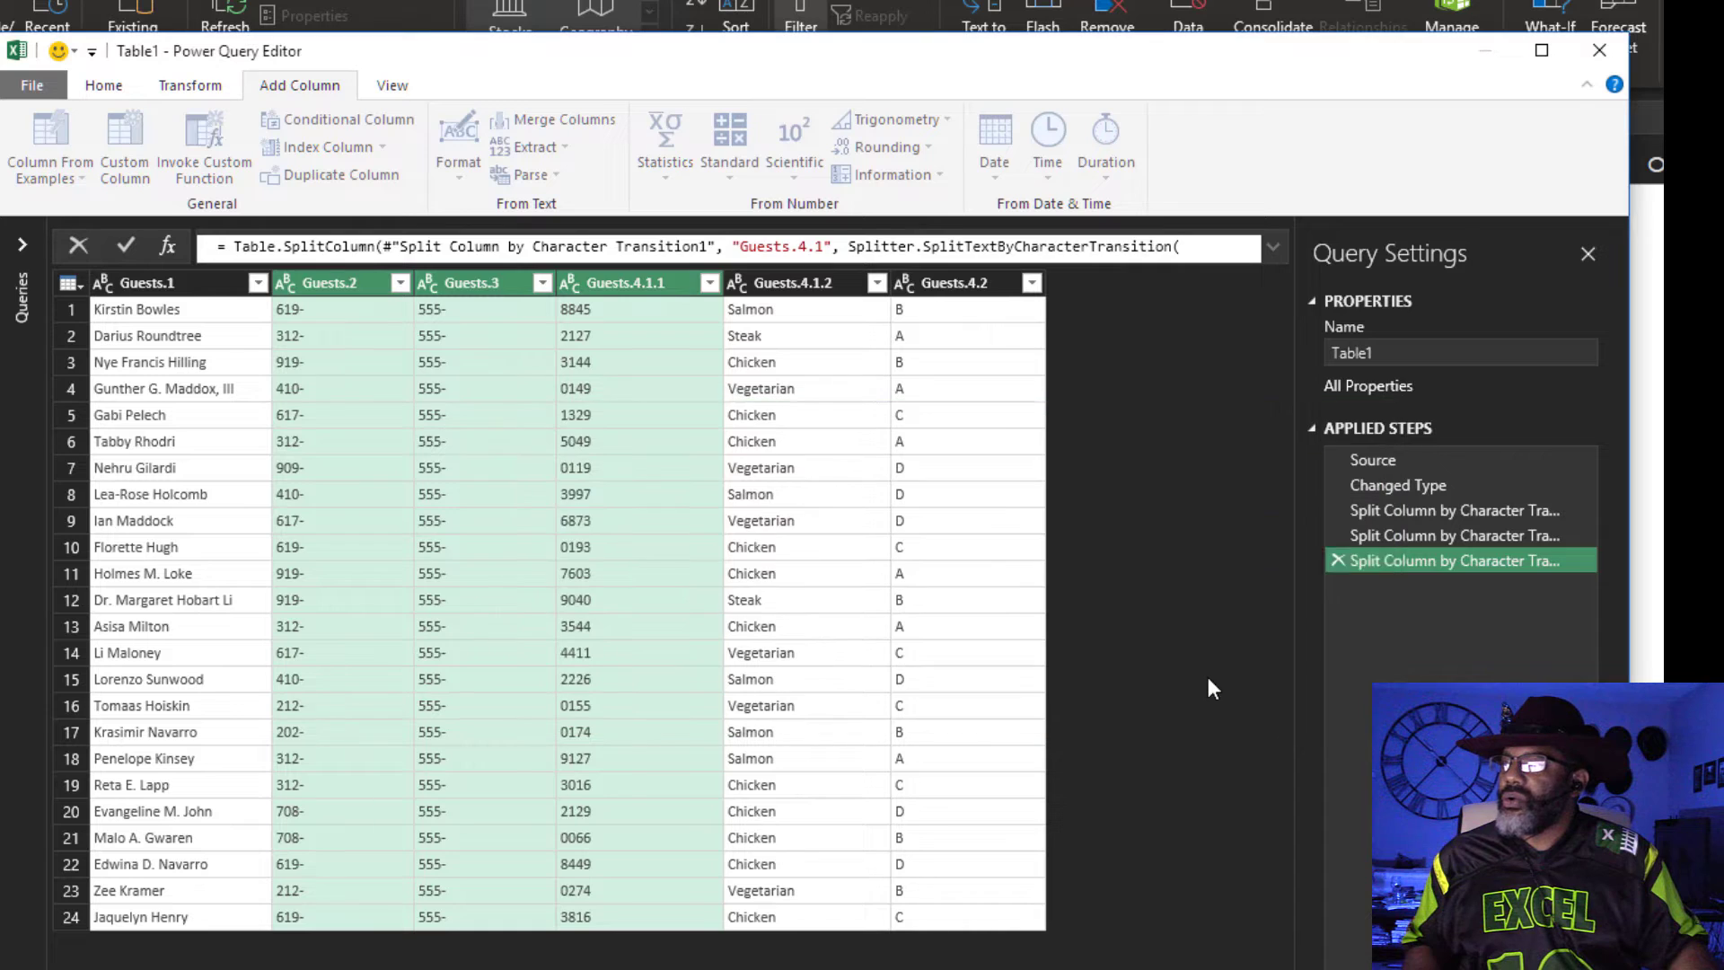
double_click(1106, 283)
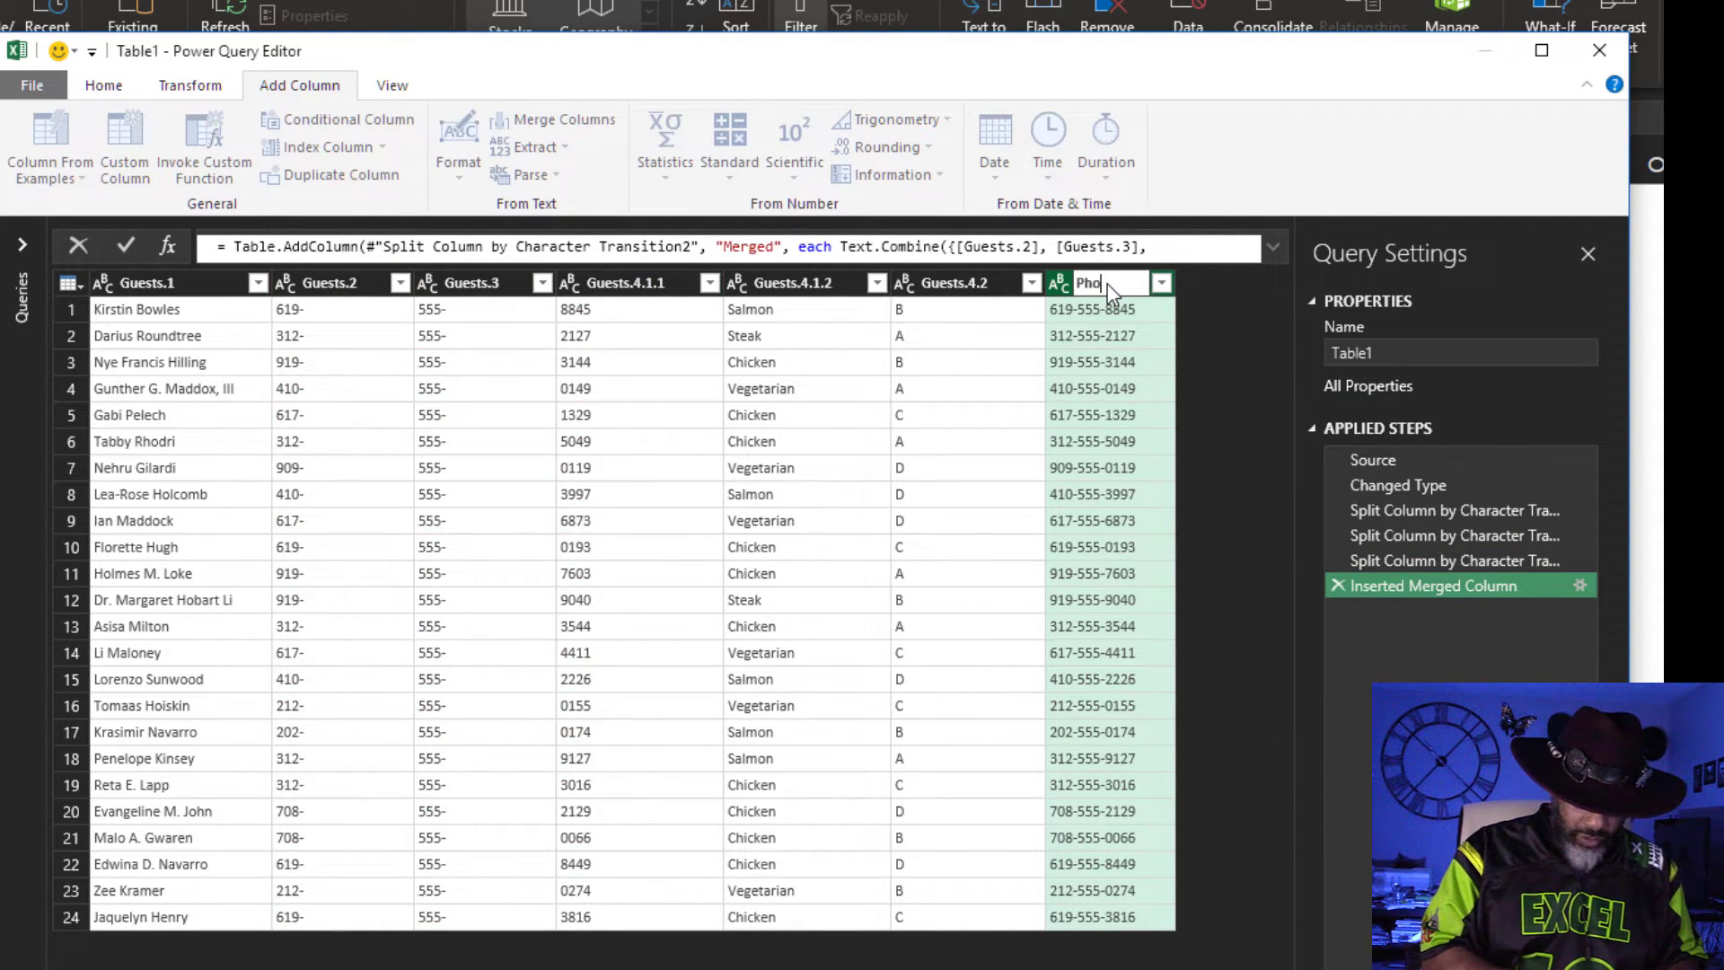
text(Phone)
key(Return)
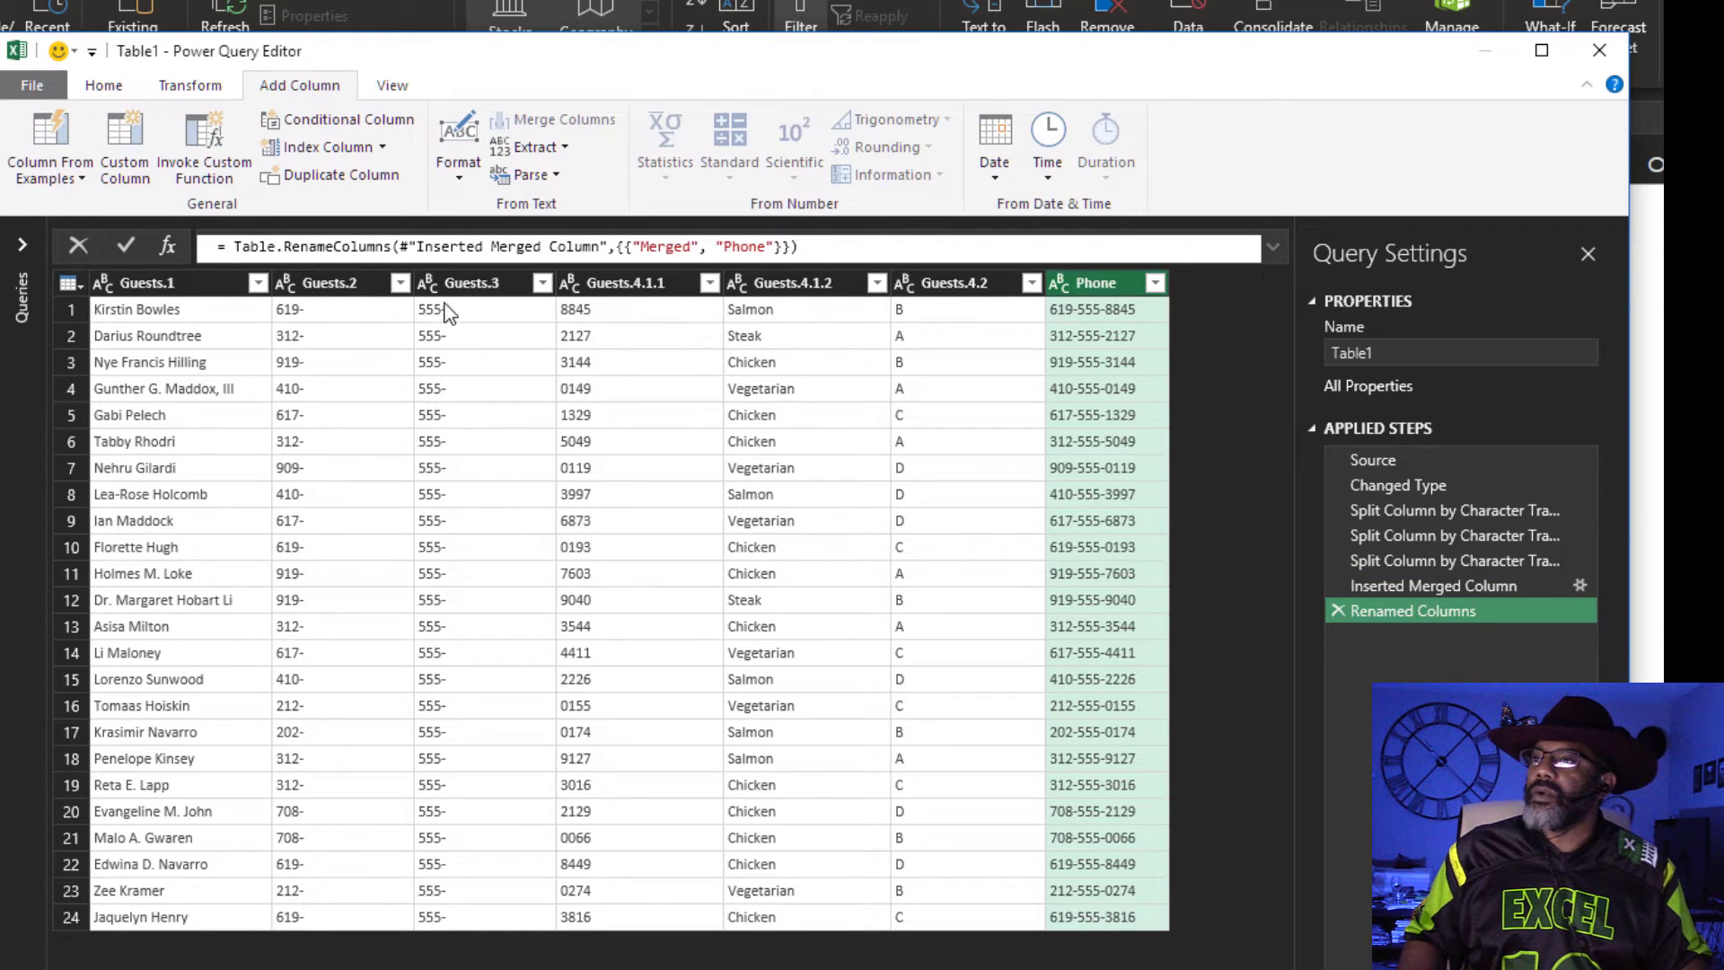
click(325, 286)
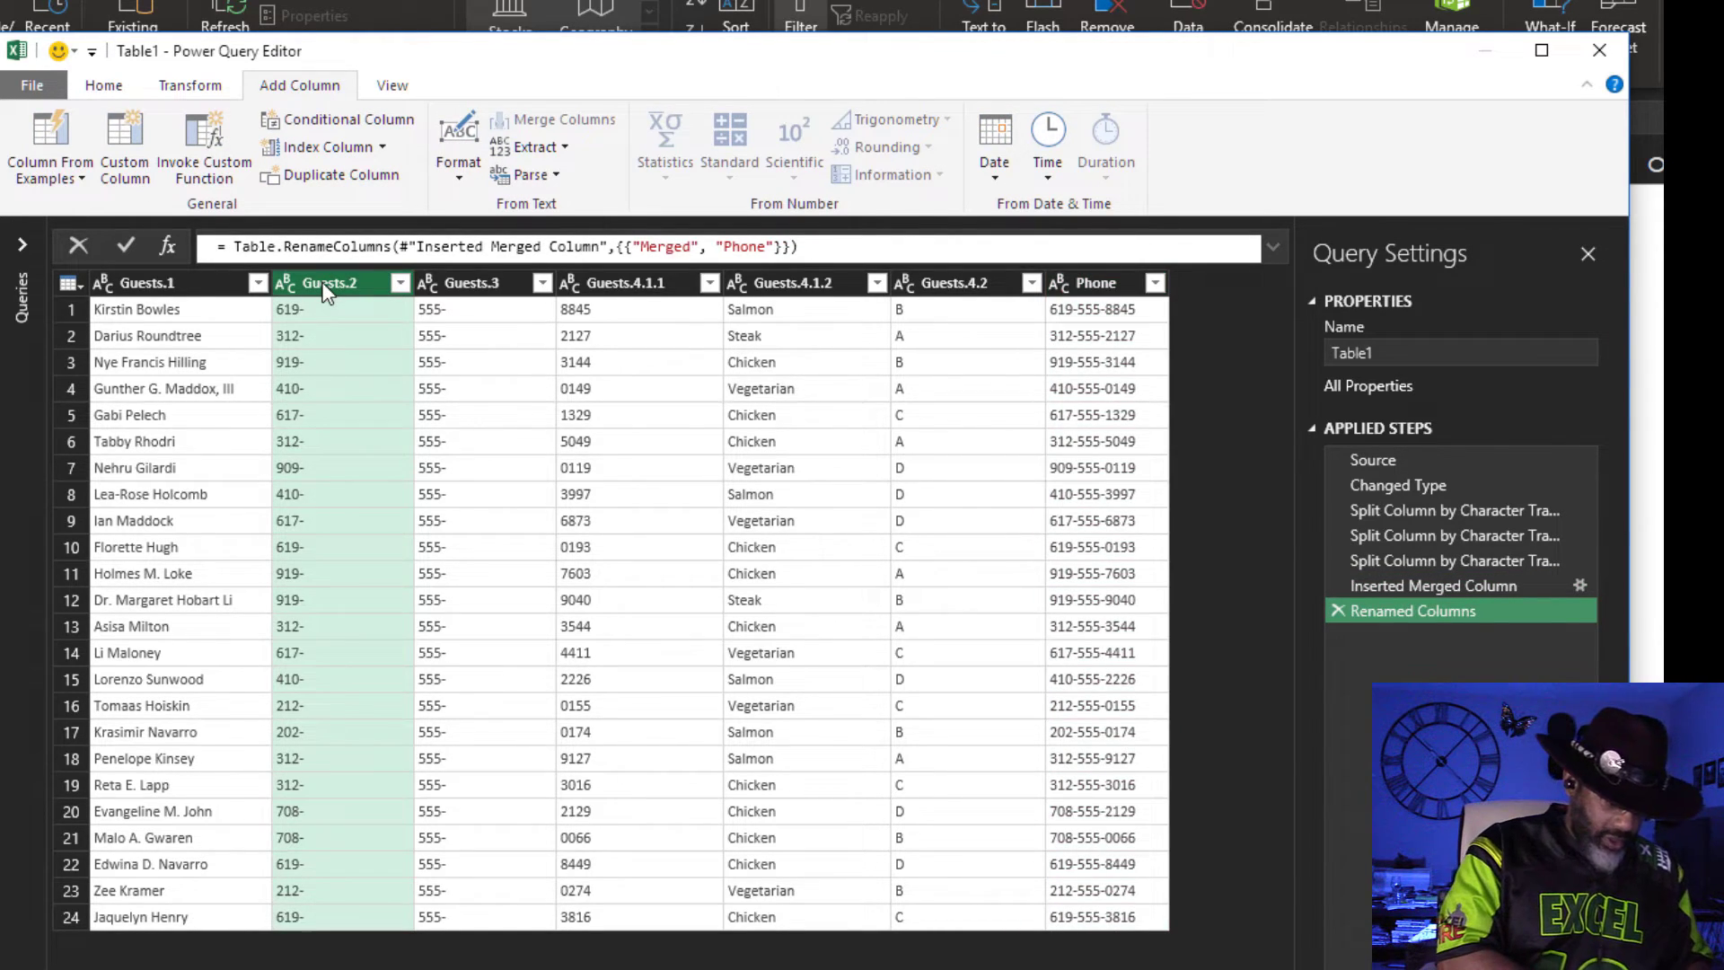
Remove the Guests.2, Guests.3 and Guests.4.1.1 phone-piece columns.
ctrl+click(476, 283)
ctrl+click(625, 283)
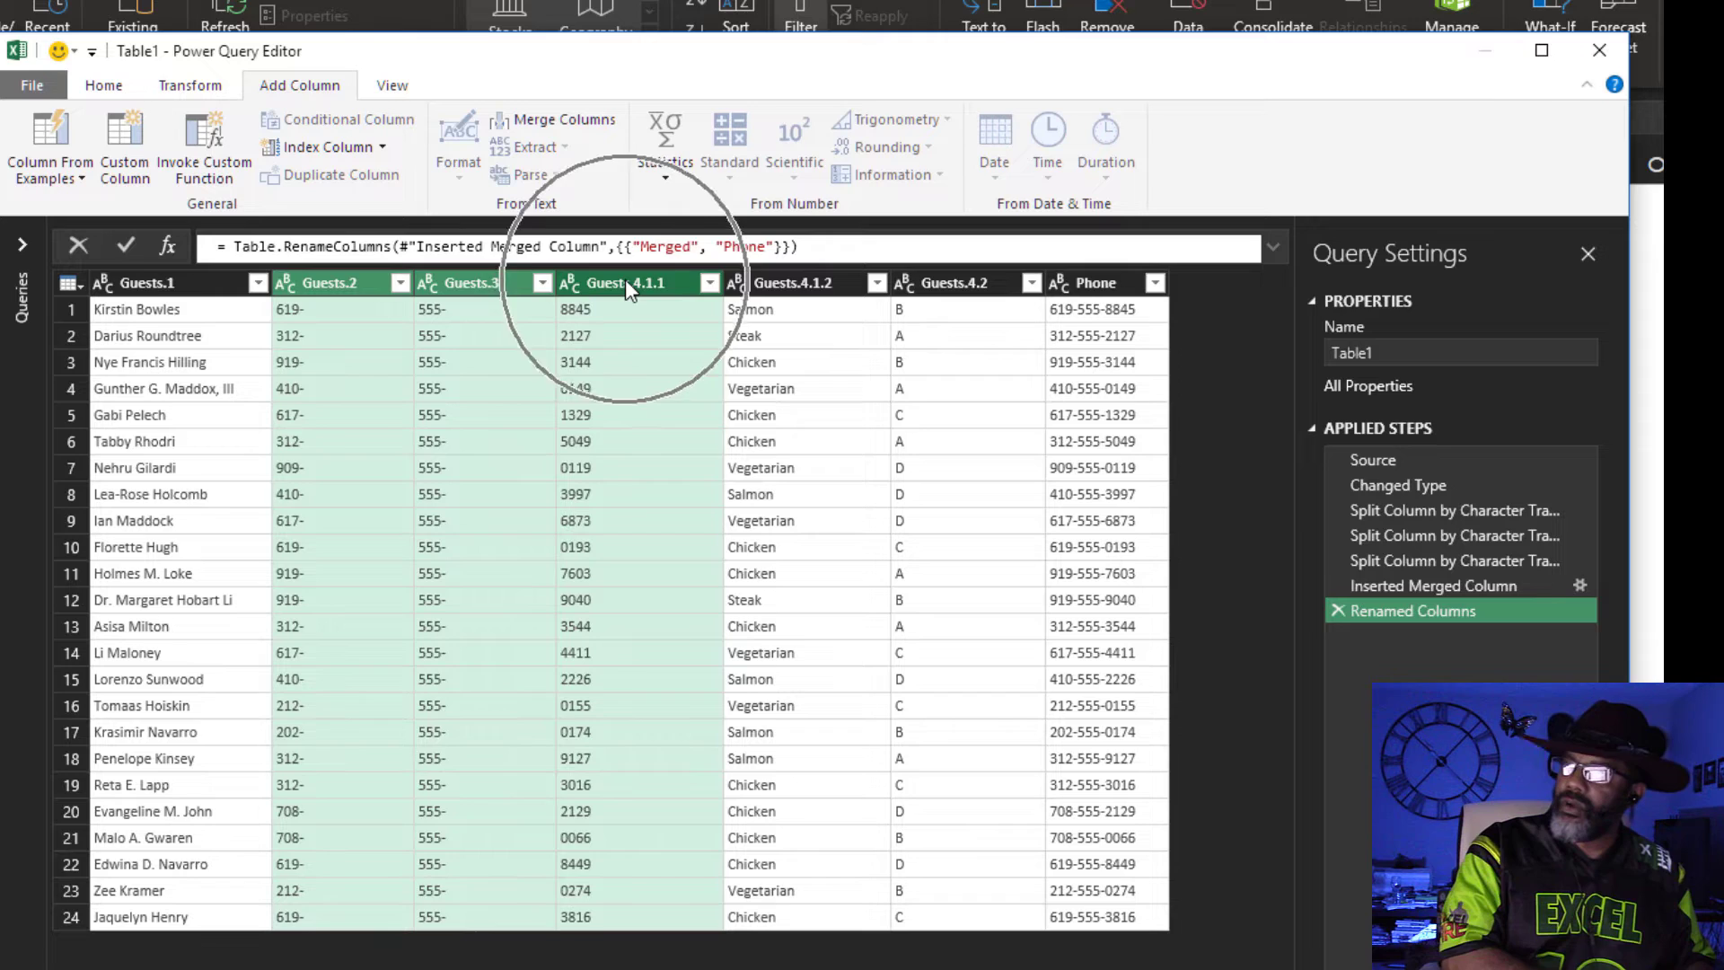
right_click(624, 285)
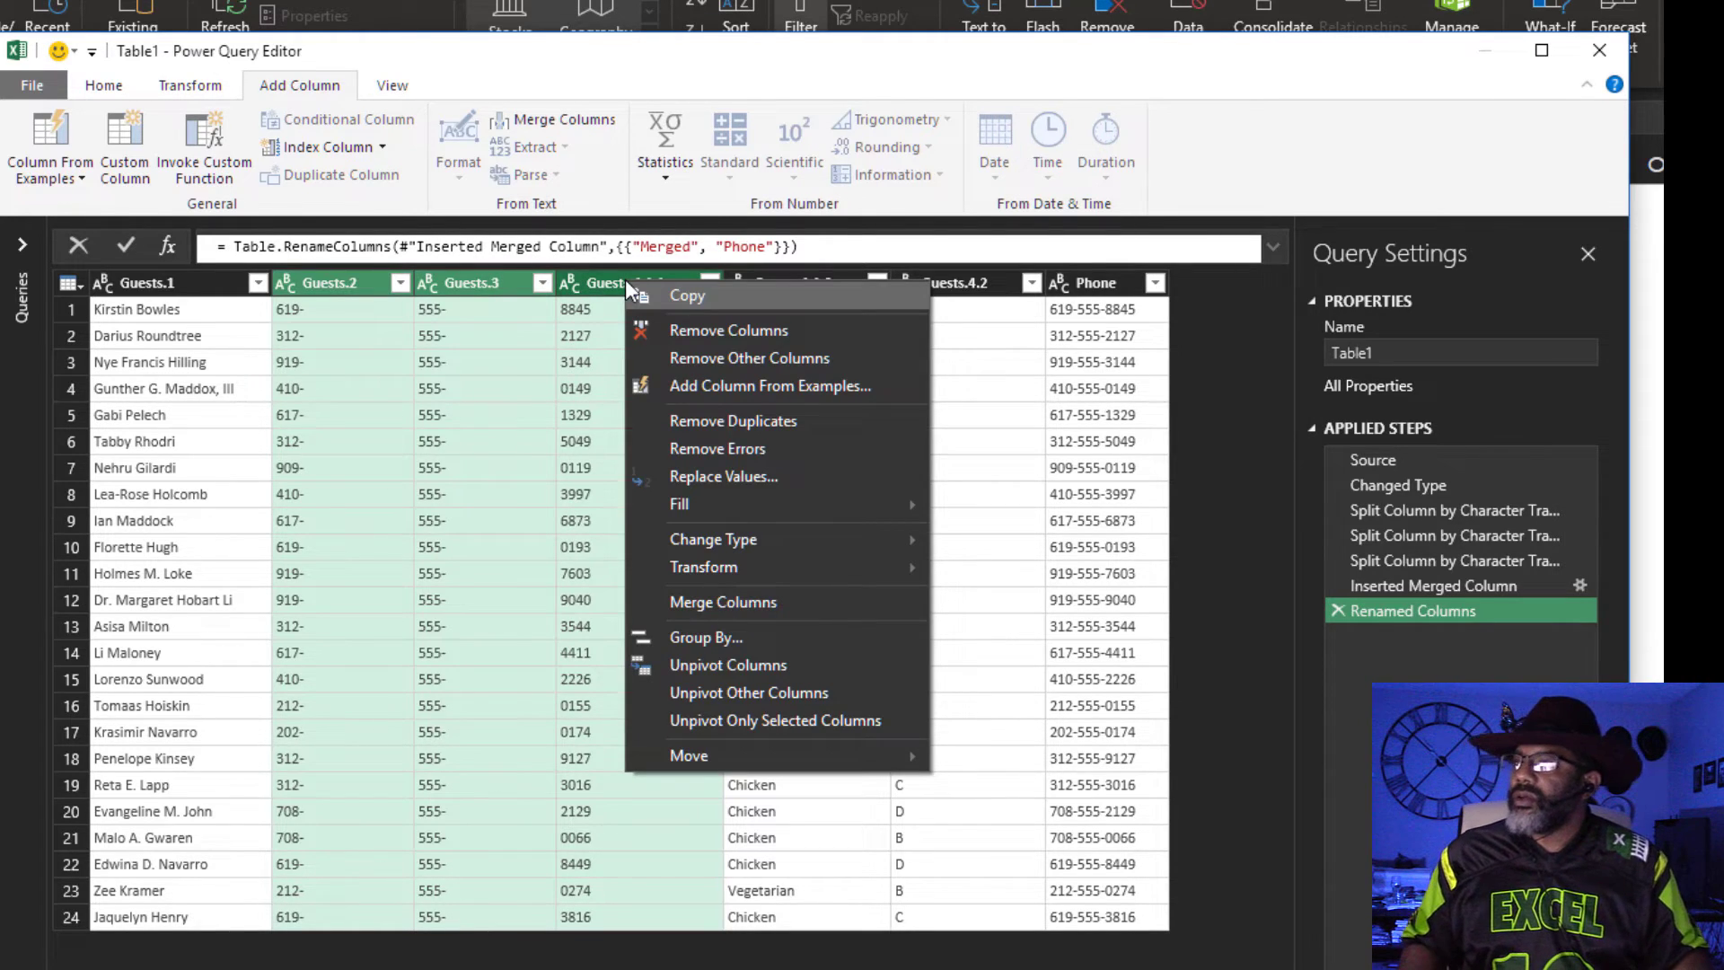
click(682, 330)
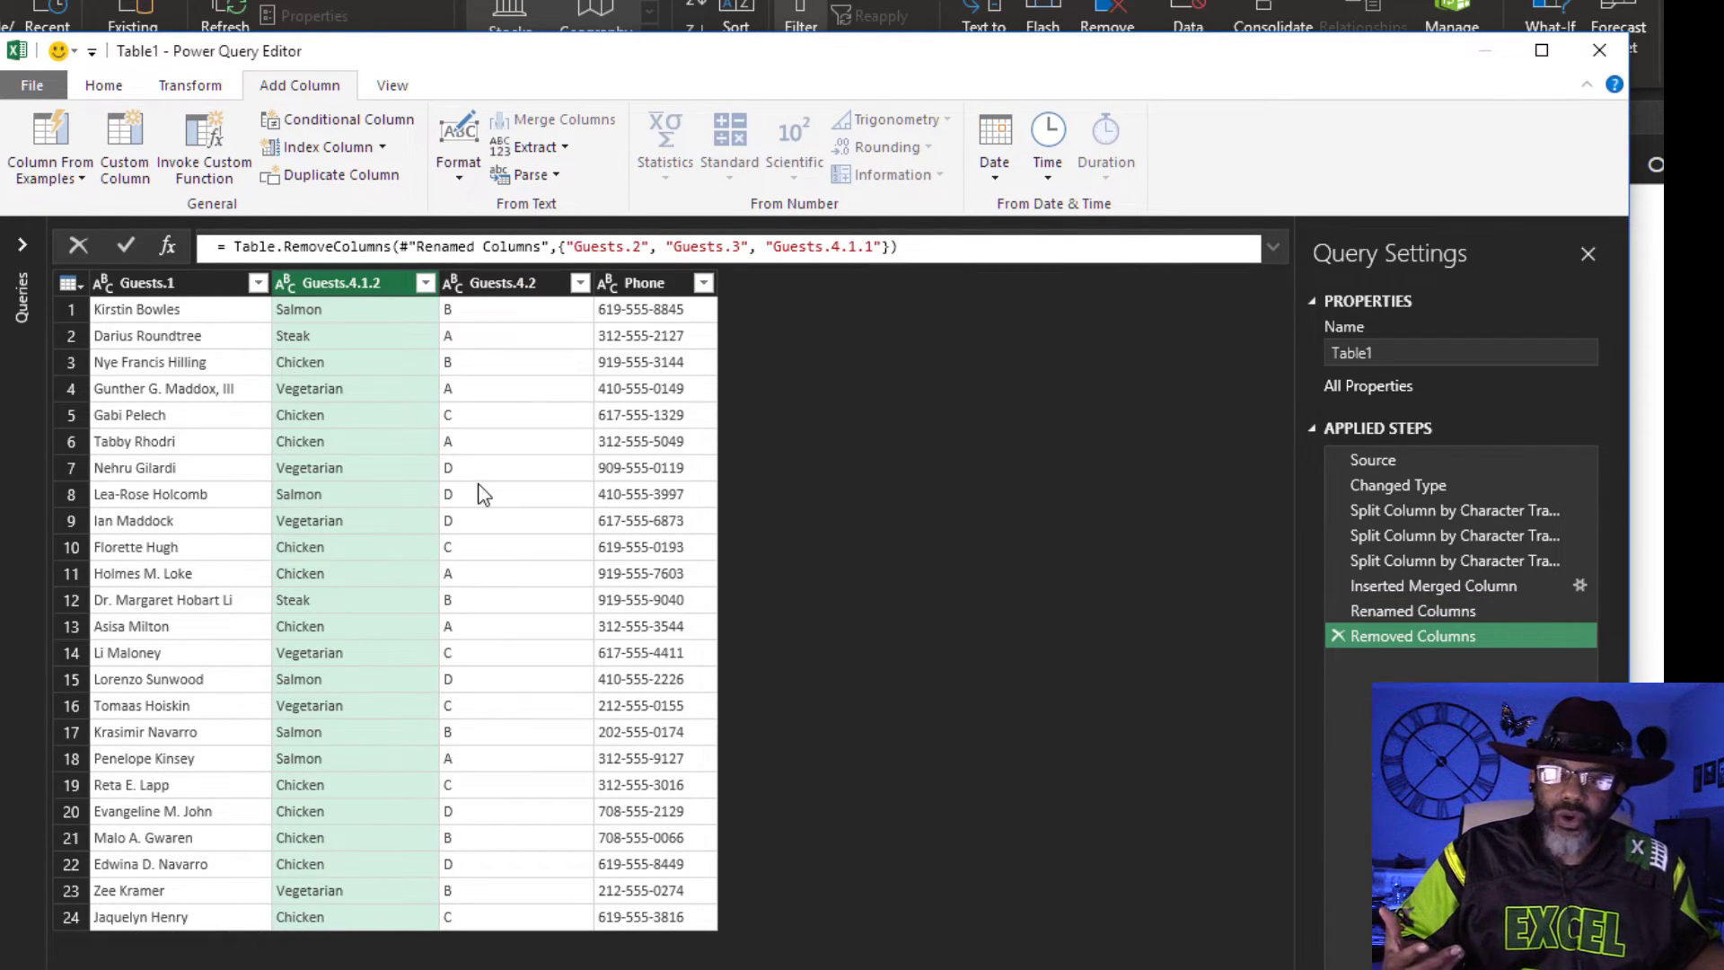
Rename Guests.1, Guests.4.1.2 and Guests.4.2 to Name, Meal and Table.
double_click(171, 283)
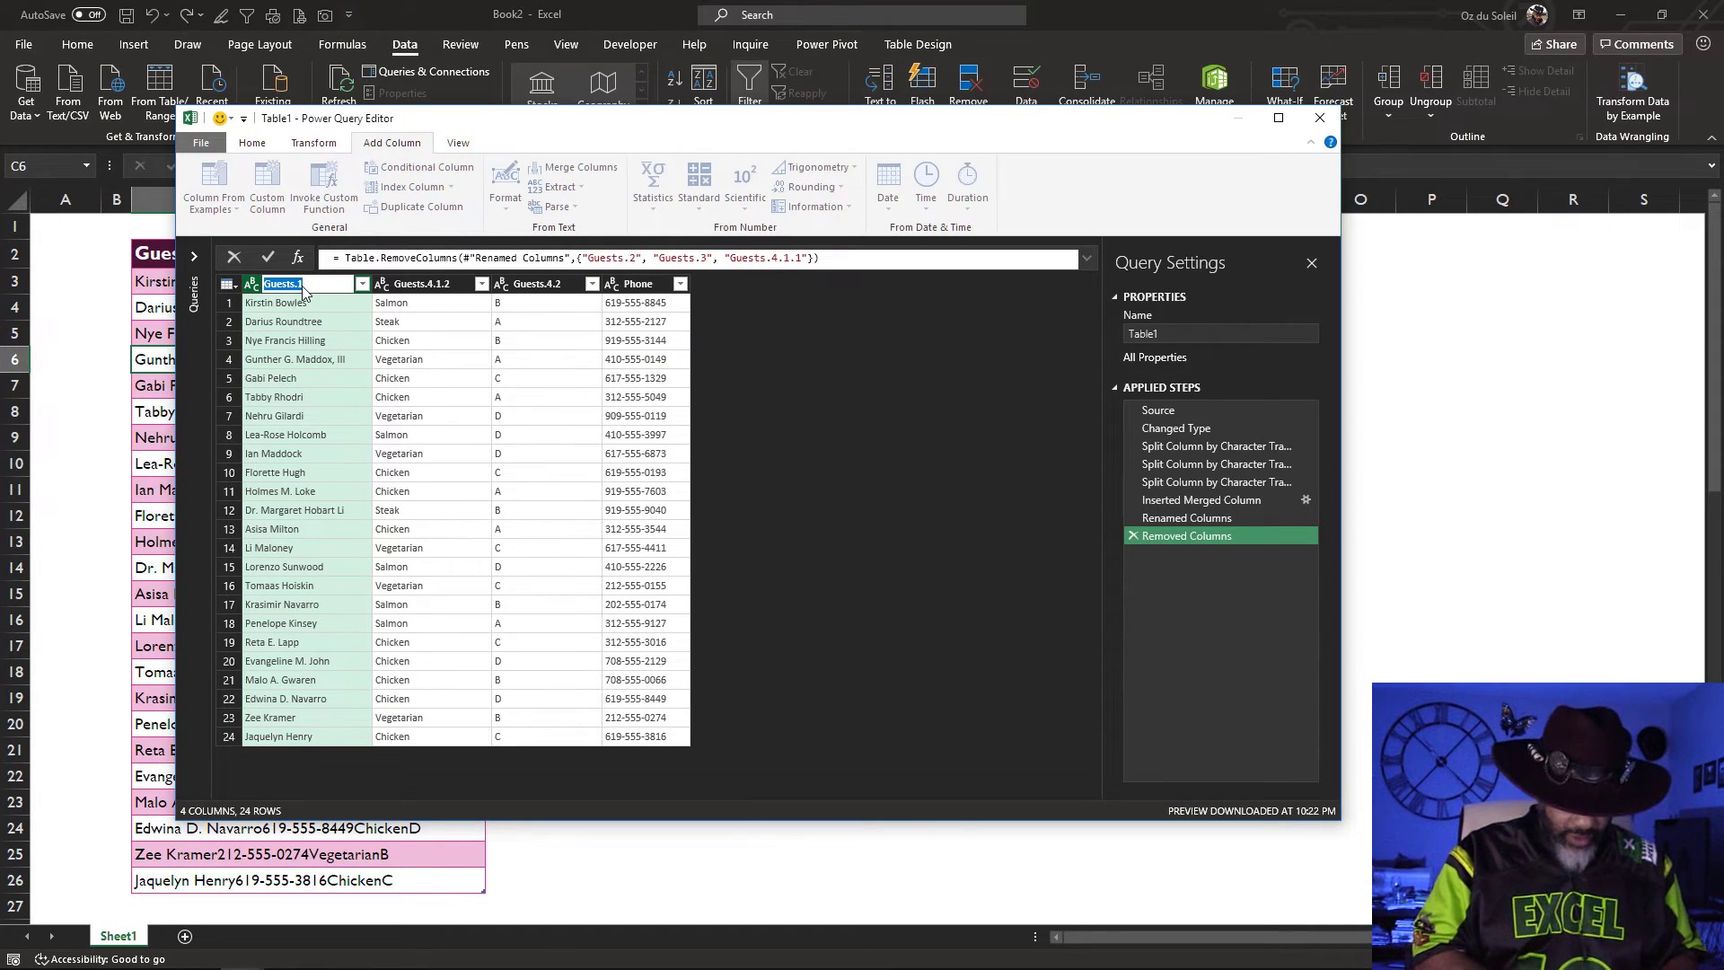
text(Name)
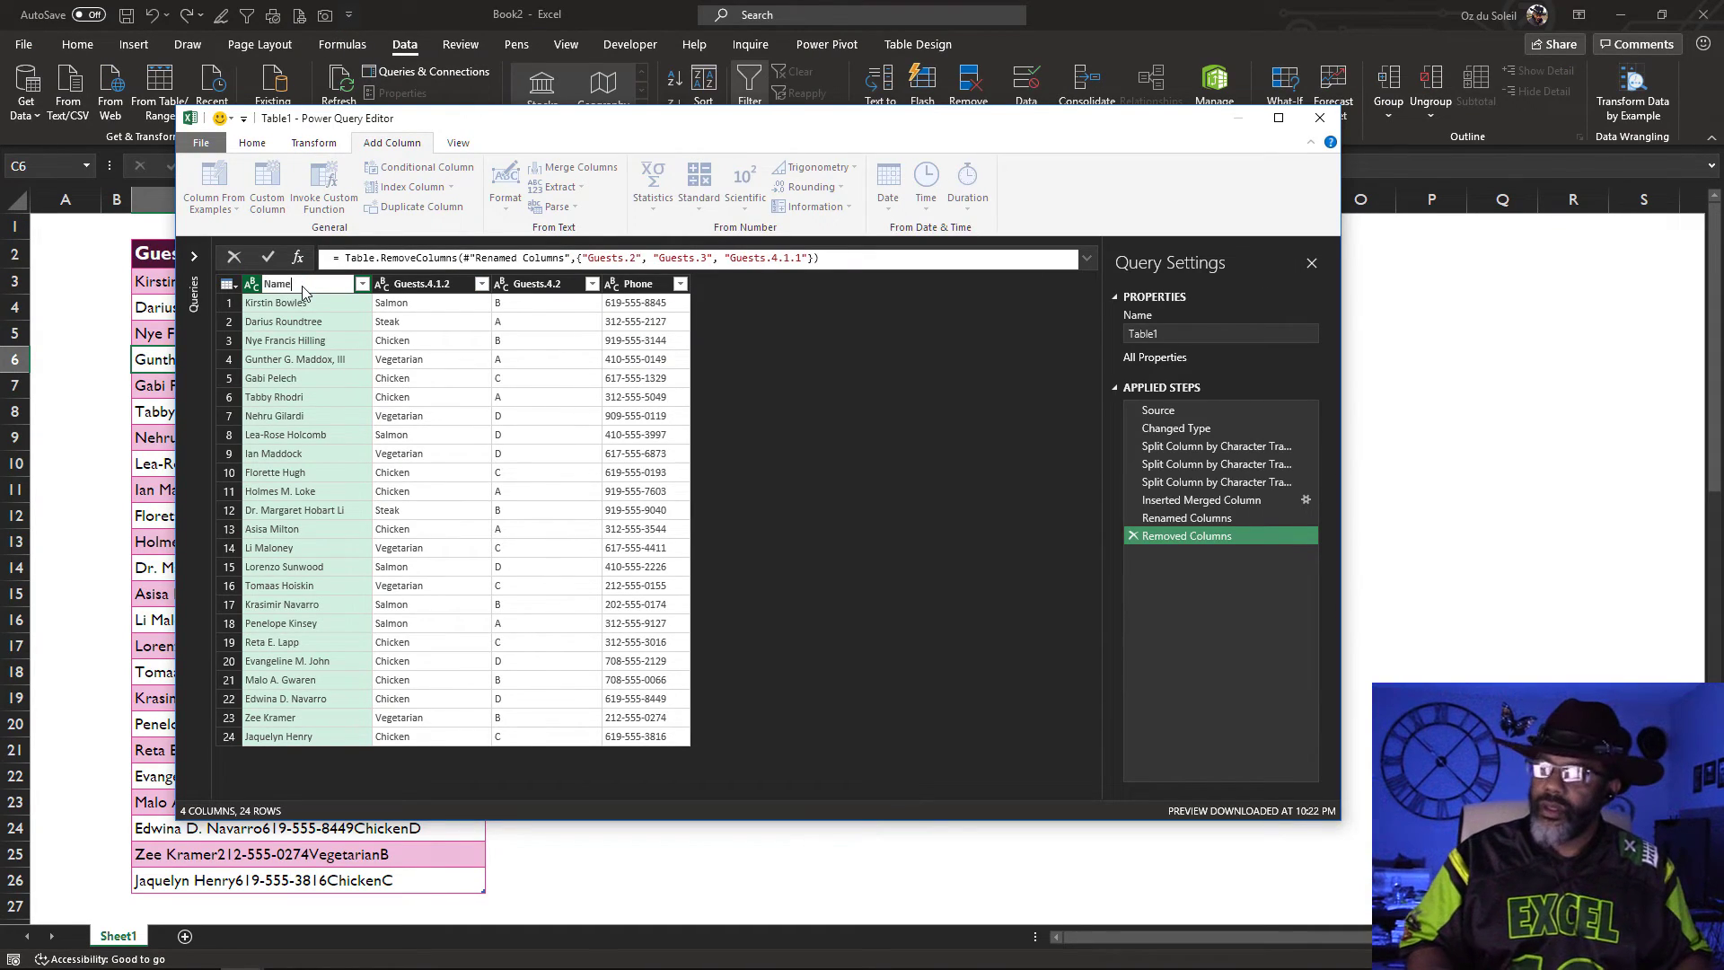
double_click(421, 285)
text(Meal)
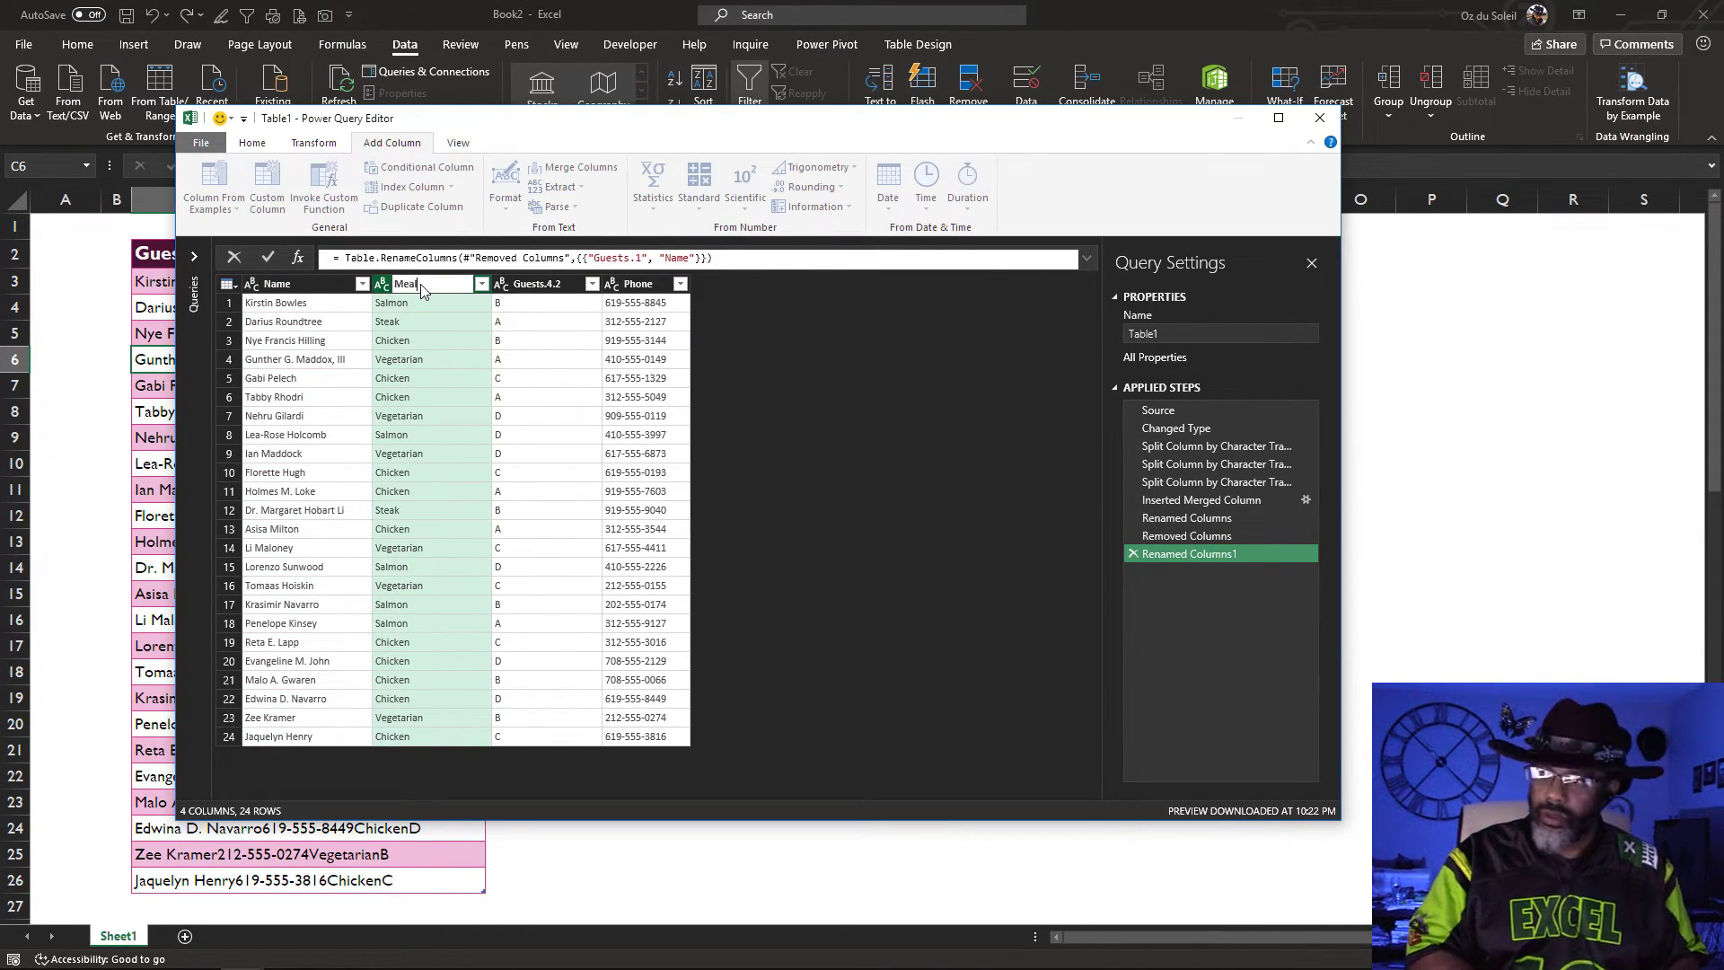
double_click(541, 286)
text(Tabel)
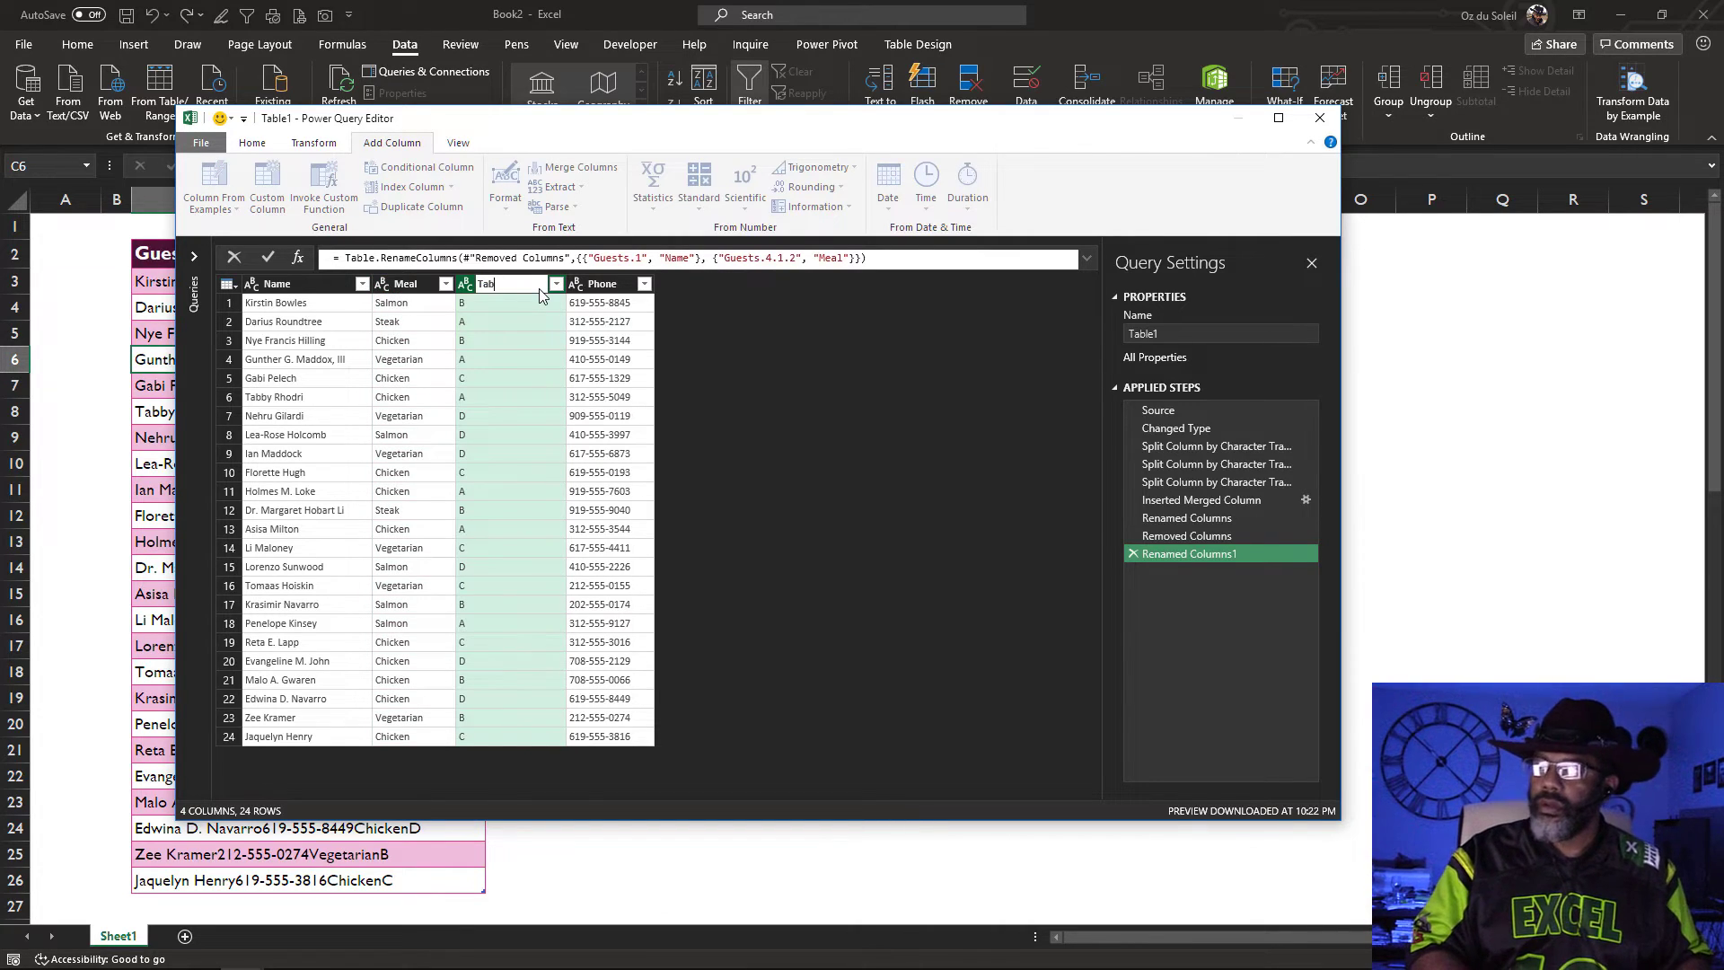
key(Return)
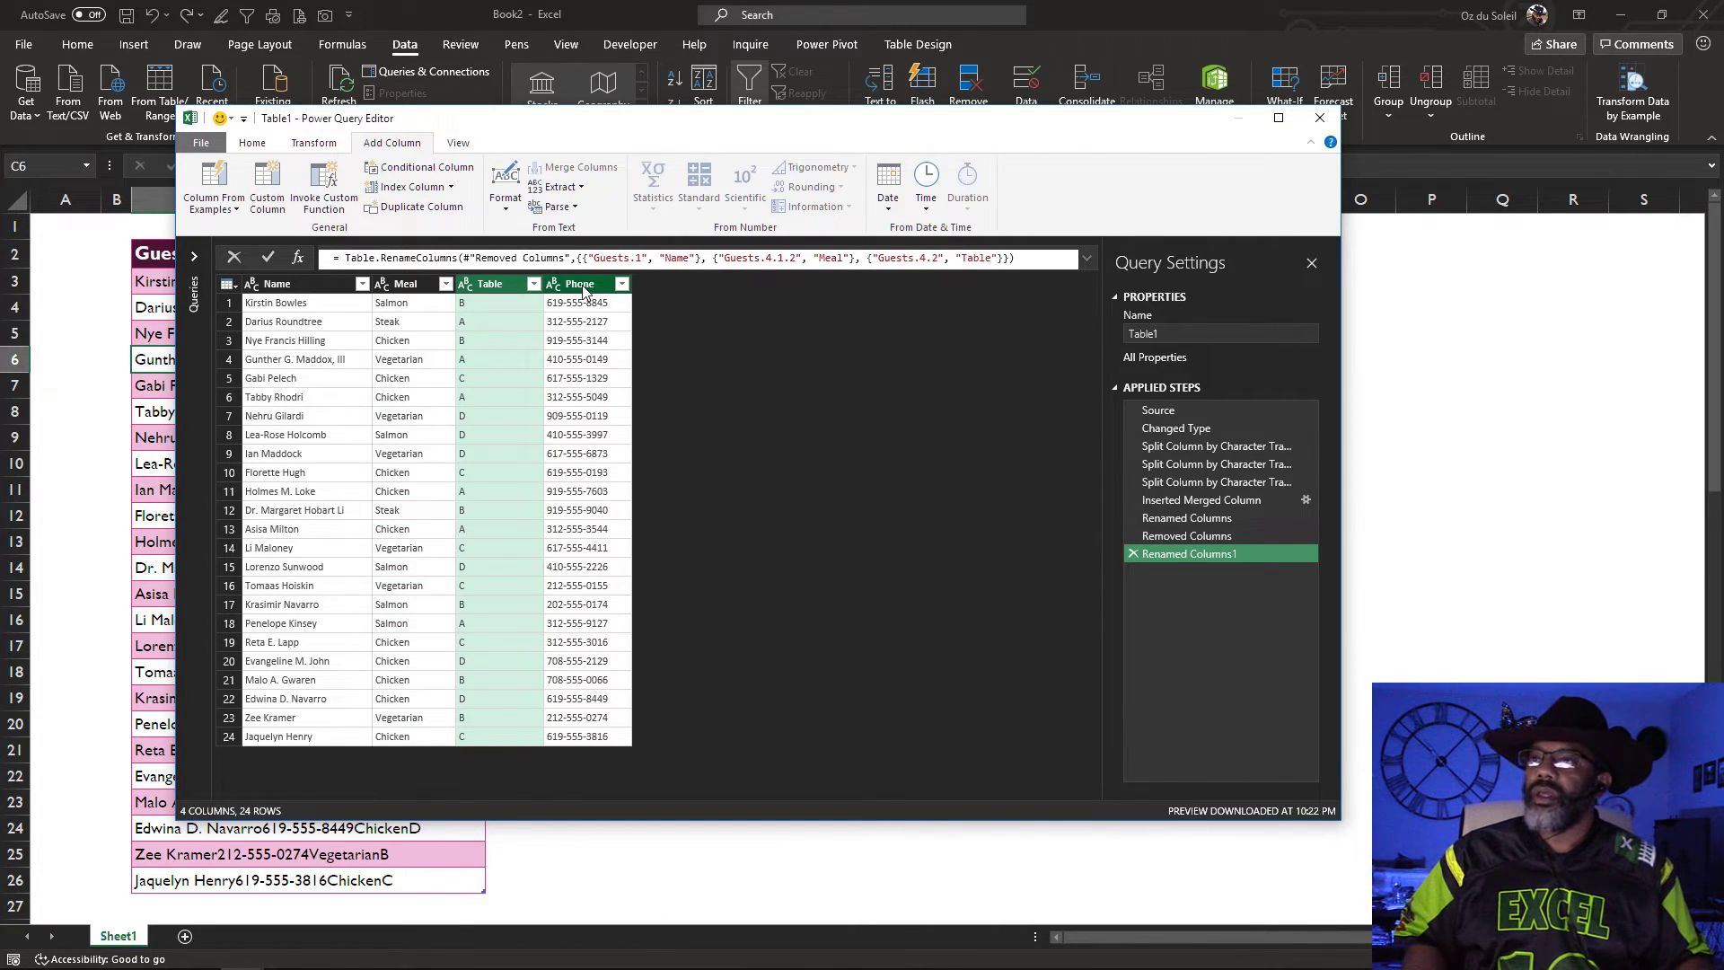
click(201, 143)
Close and load the query as a table on the existing worksheet at cell F2.
click(237, 213)
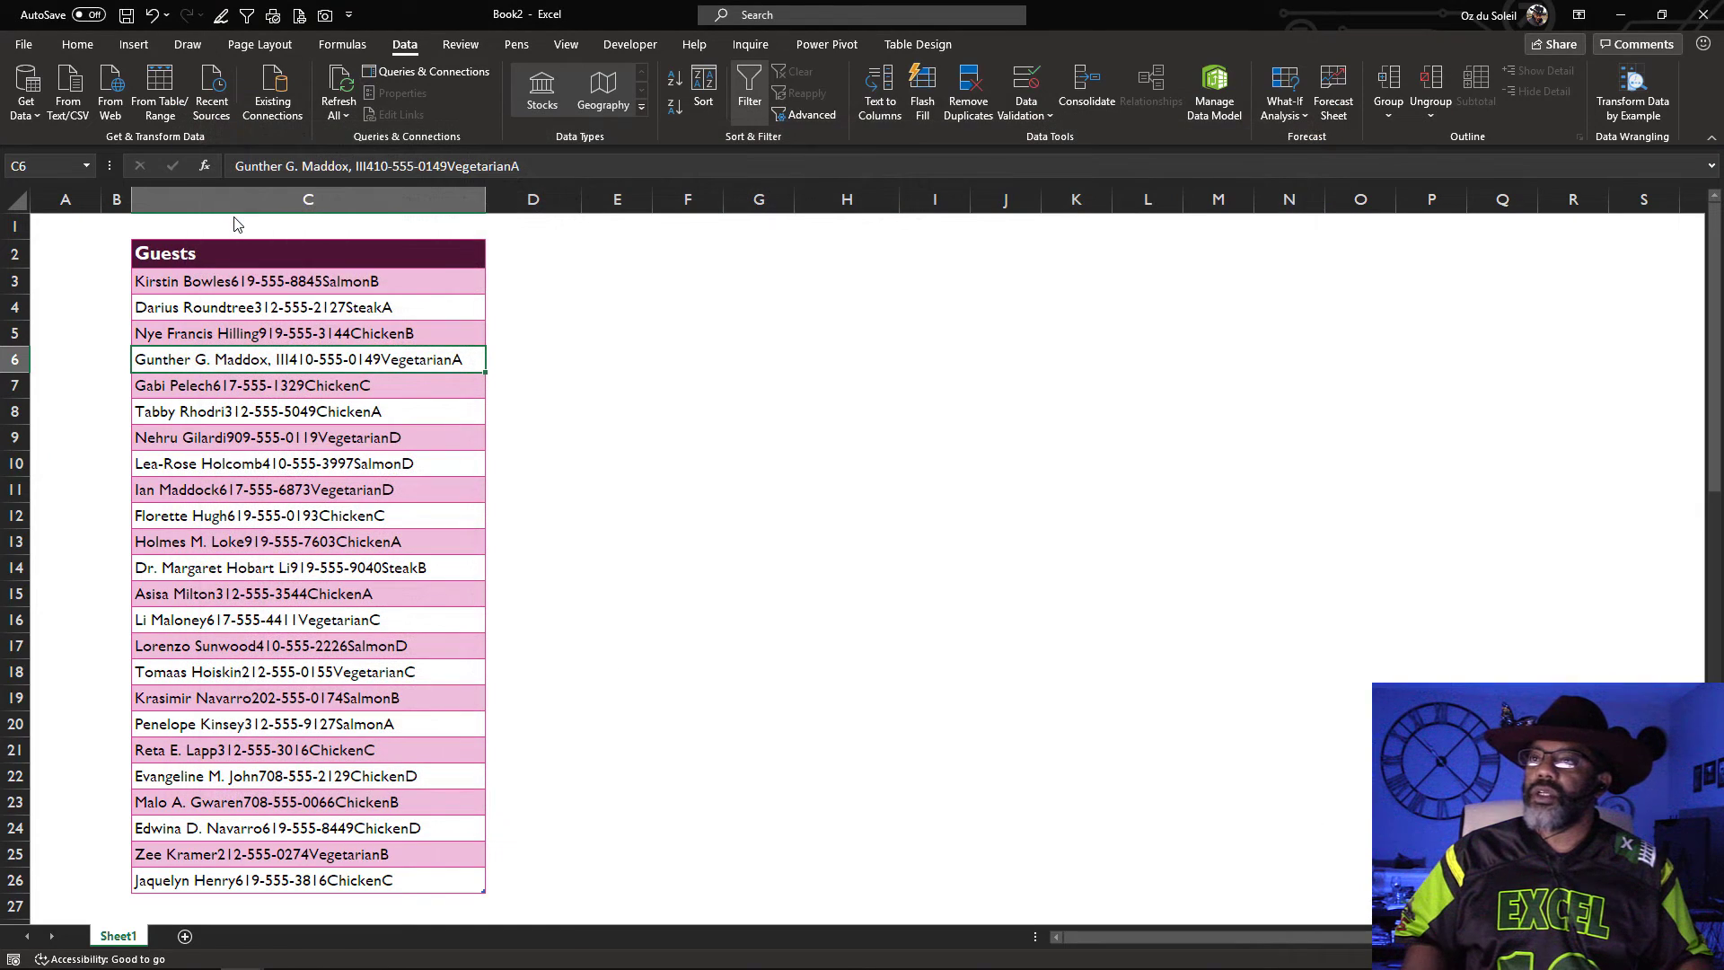
click(724, 418)
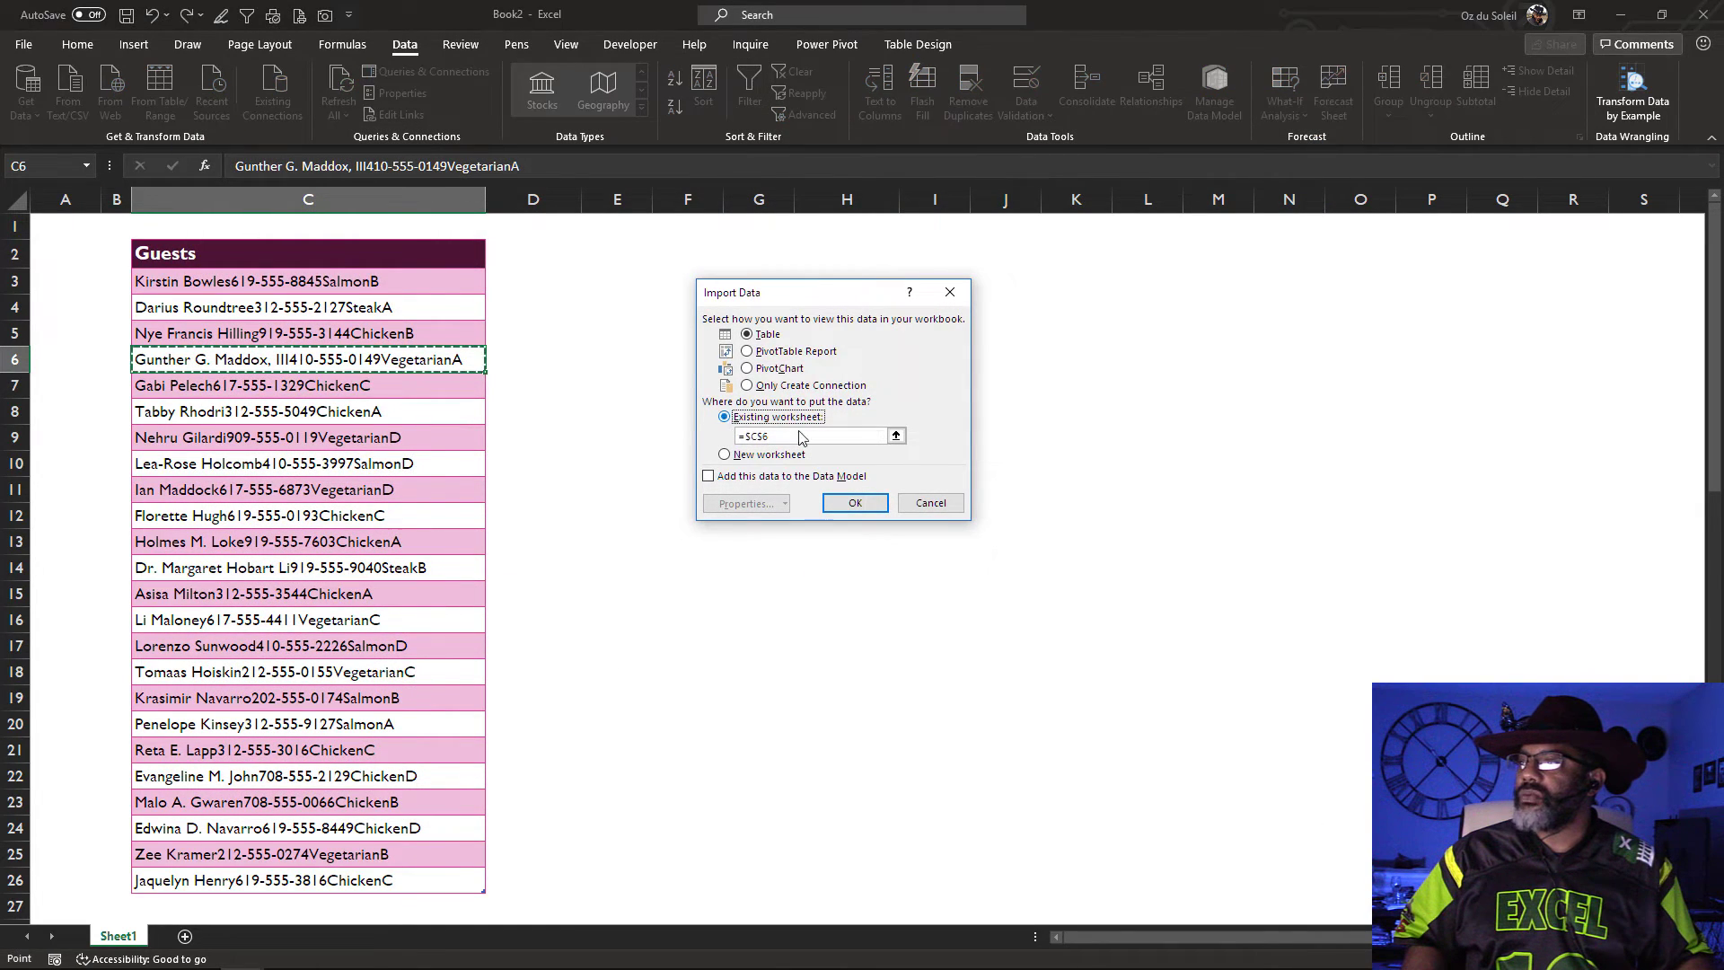
click(896, 436)
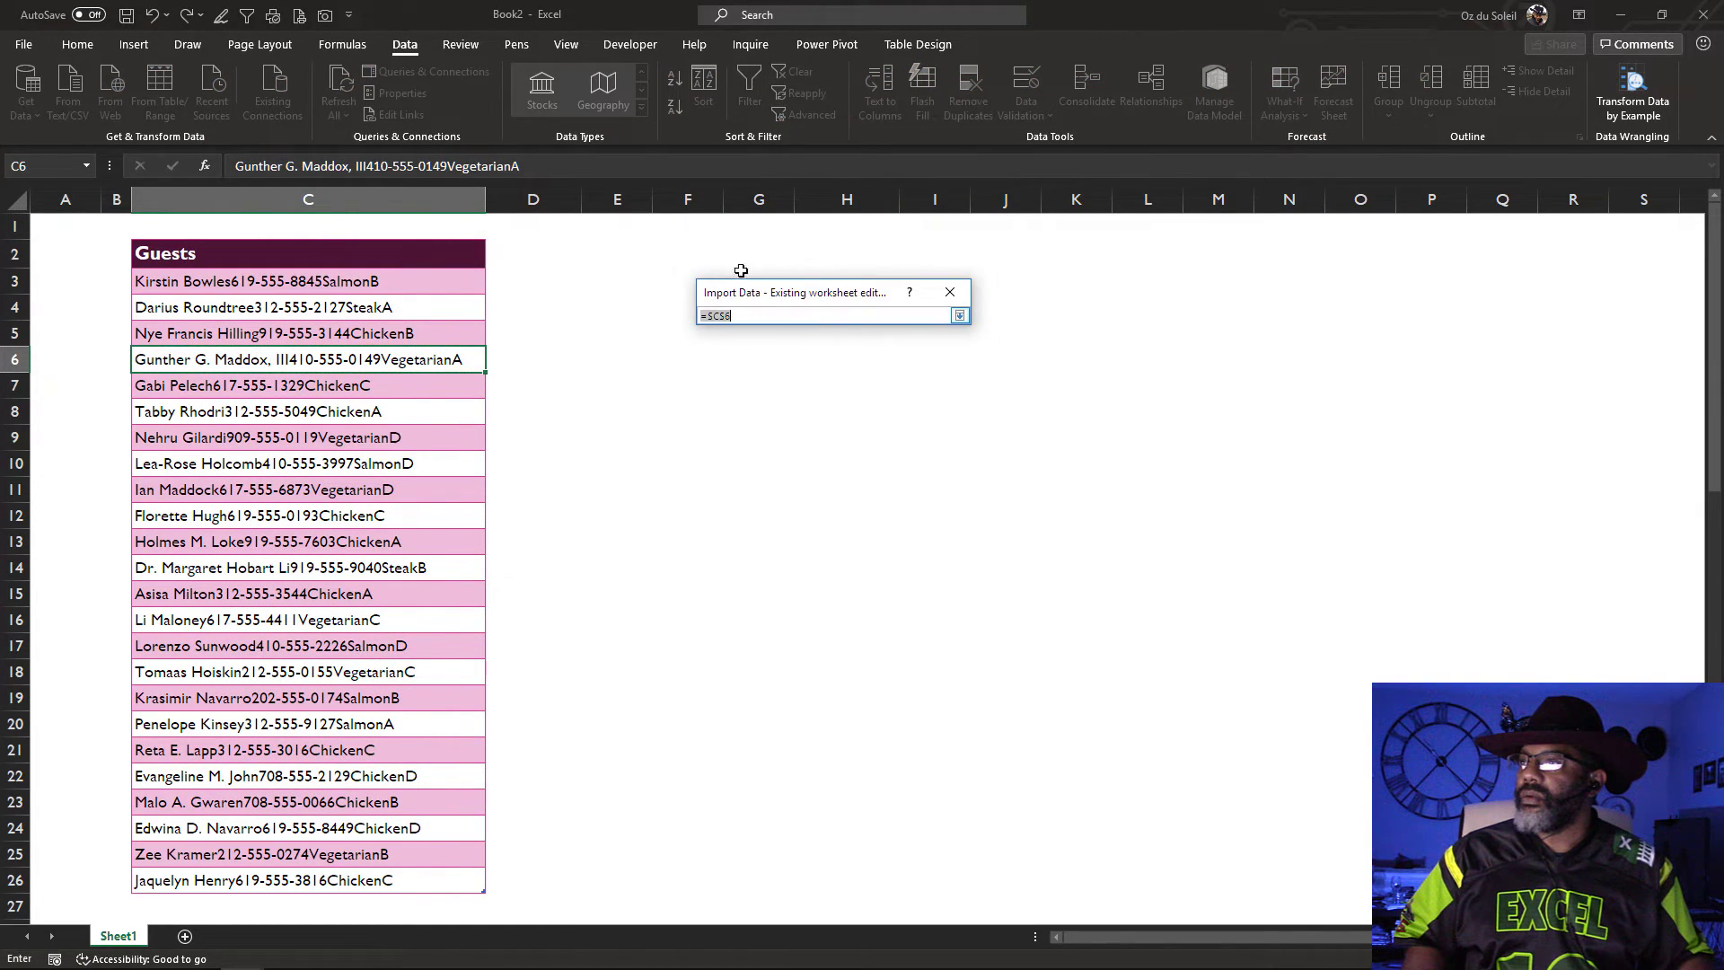
click(677, 250)
click(960, 316)
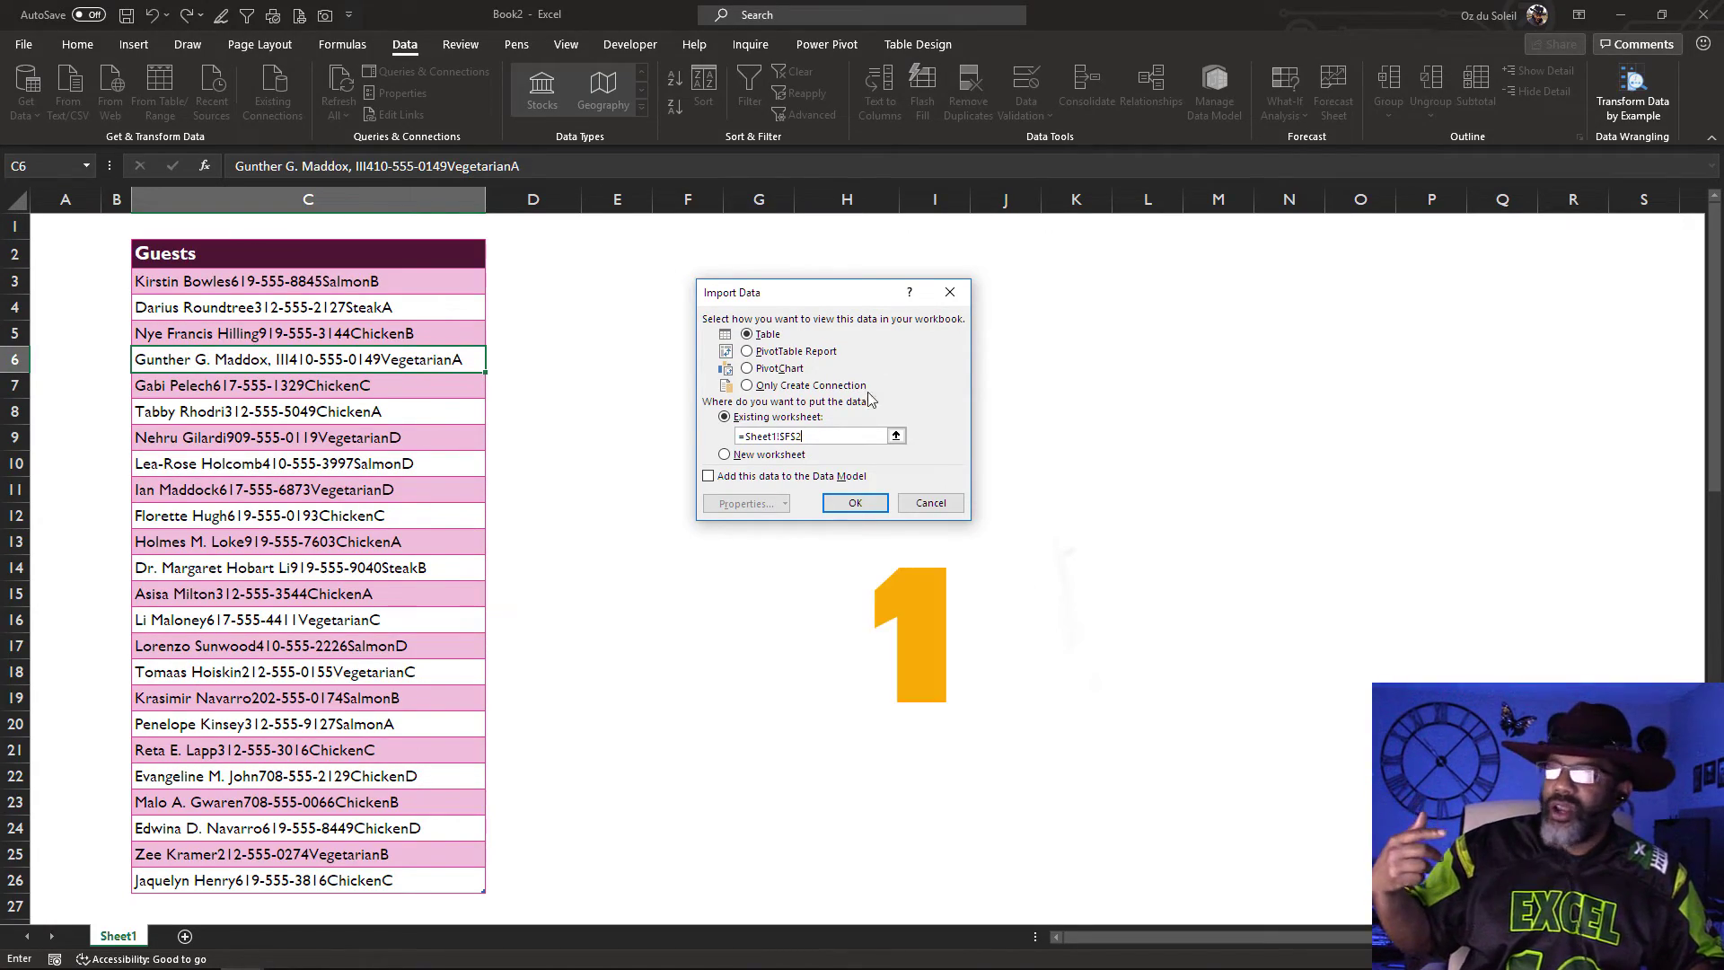
click(854, 504)
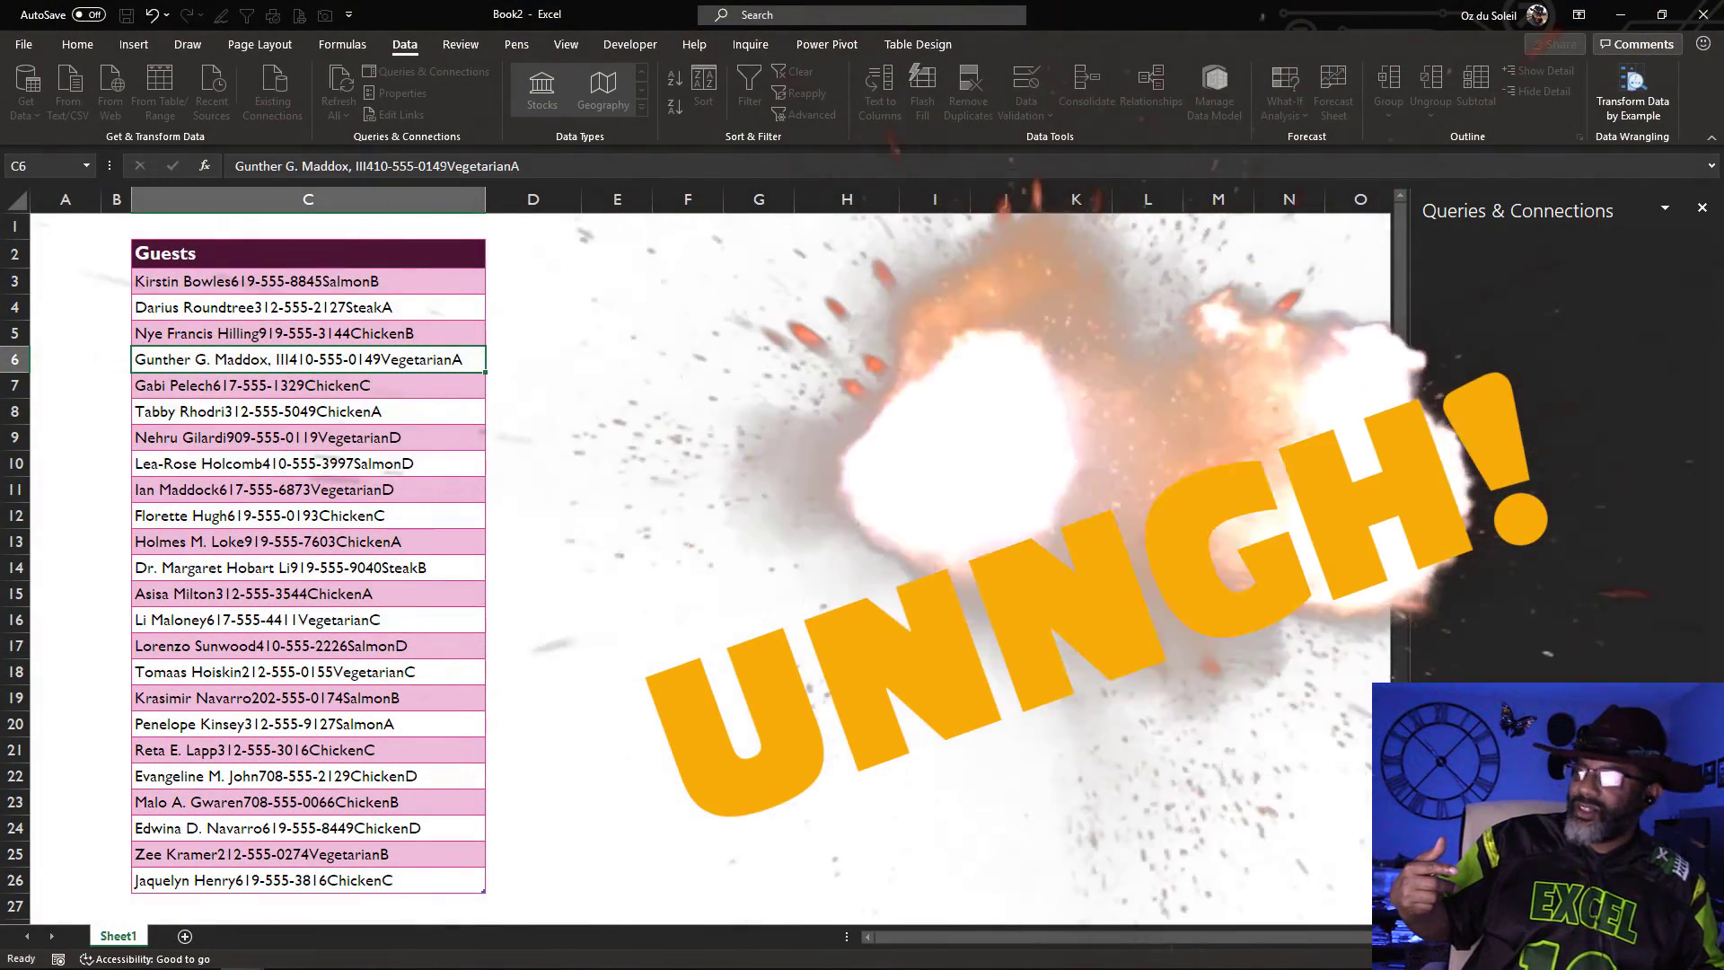